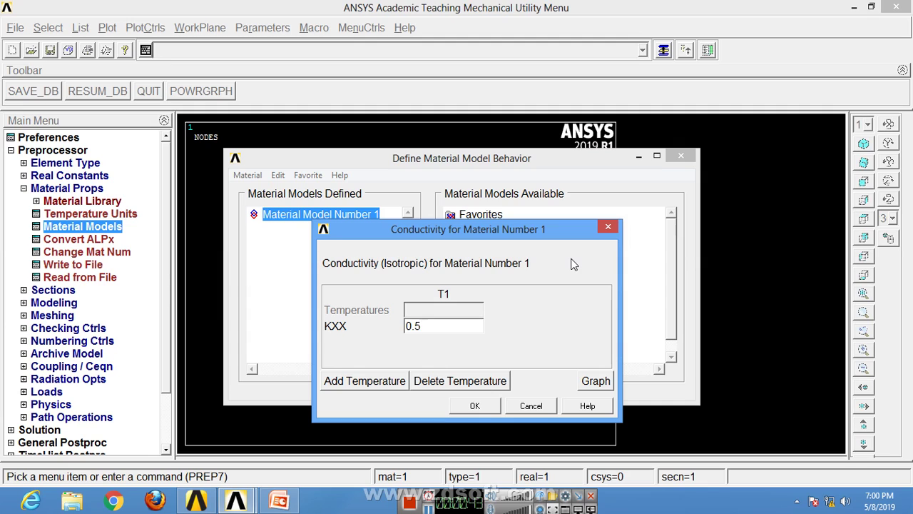
# Step: Accept the isotropic conductivity KXX of 0.5 for material 1 and set its convection film coefficient HF to 0.1
pyautogui.click(476, 407)
pyautogui.click(517, 337)
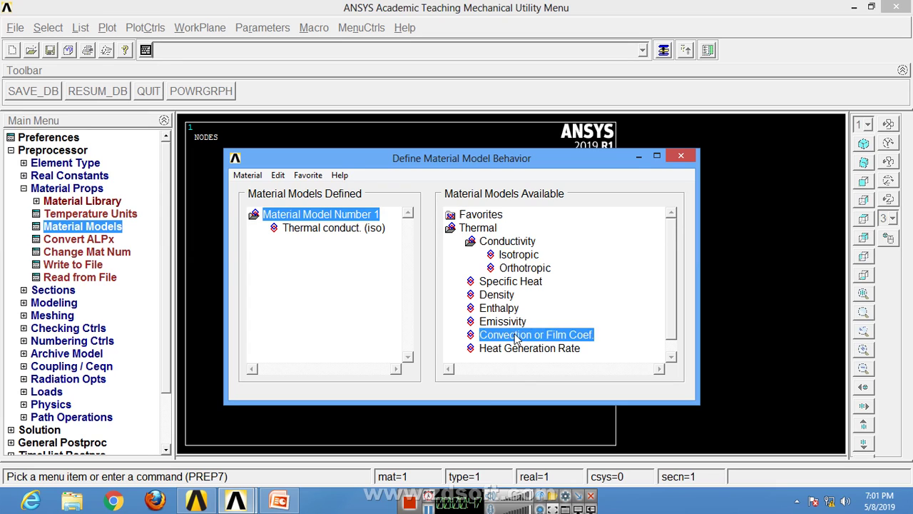
pyautogui.doubleClick(516, 337)
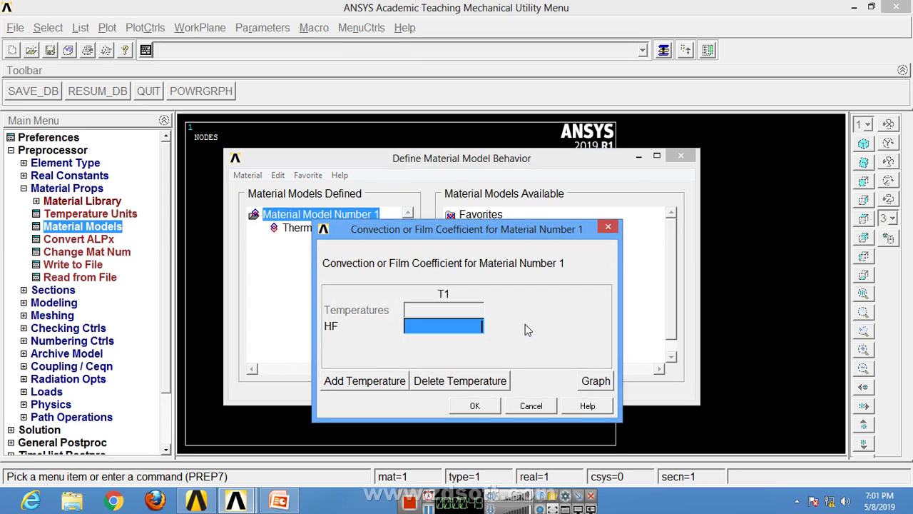
pyautogui.write('0.1')
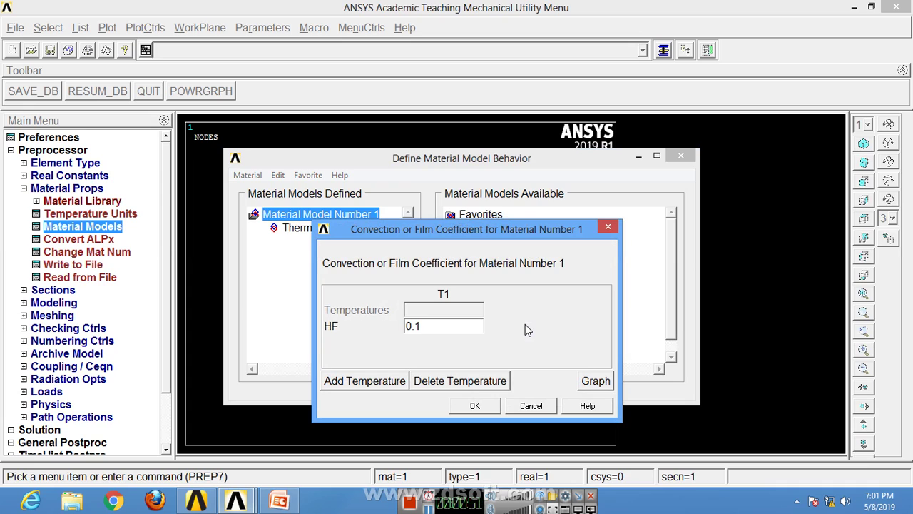
pyautogui.click(475, 406)
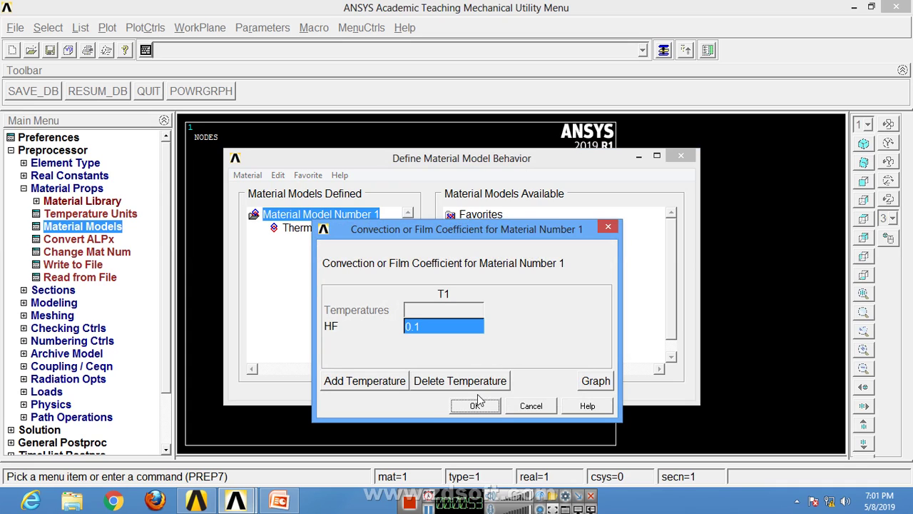
# Step: Add a second material model with an isotropic thermal conductivity KXX of 0.005 and finish defining materials
pyautogui.click(247, 175)
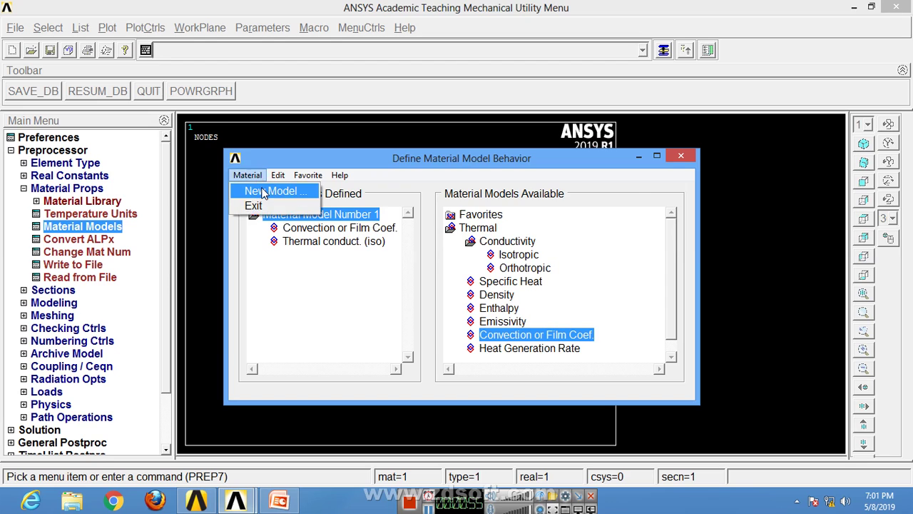
pyautogui.click(264, 192)
pyautogui.click(414, 333)
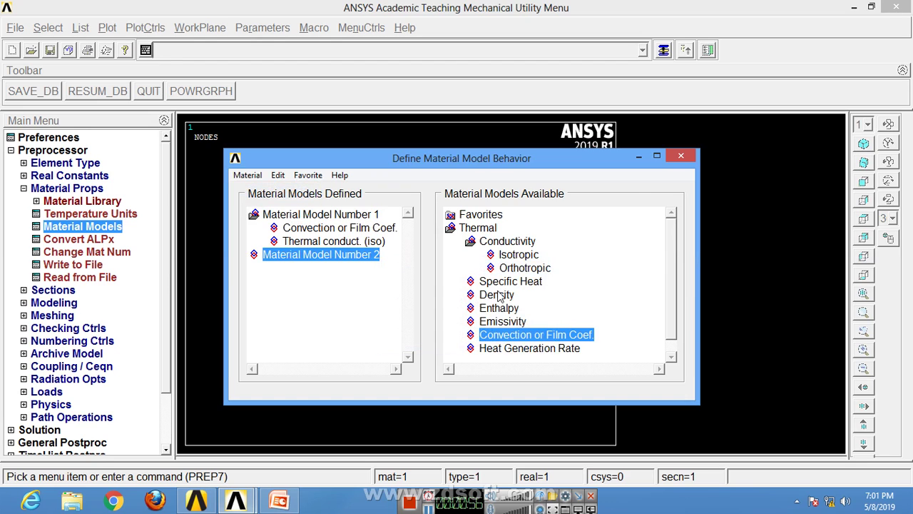
pyautogui.doubleClick(517, 255)
pyautogui.write('0.00')
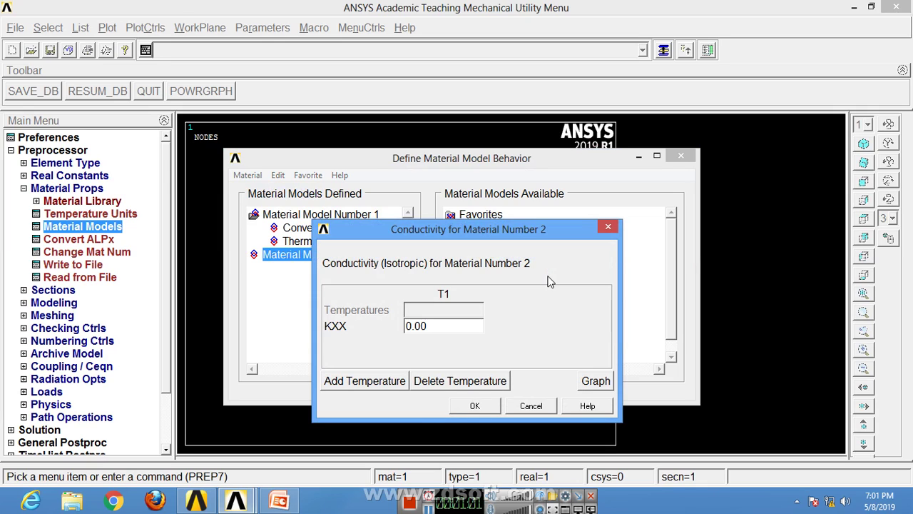
pyautogui.write('5')
pyautogui.click(475, 411)
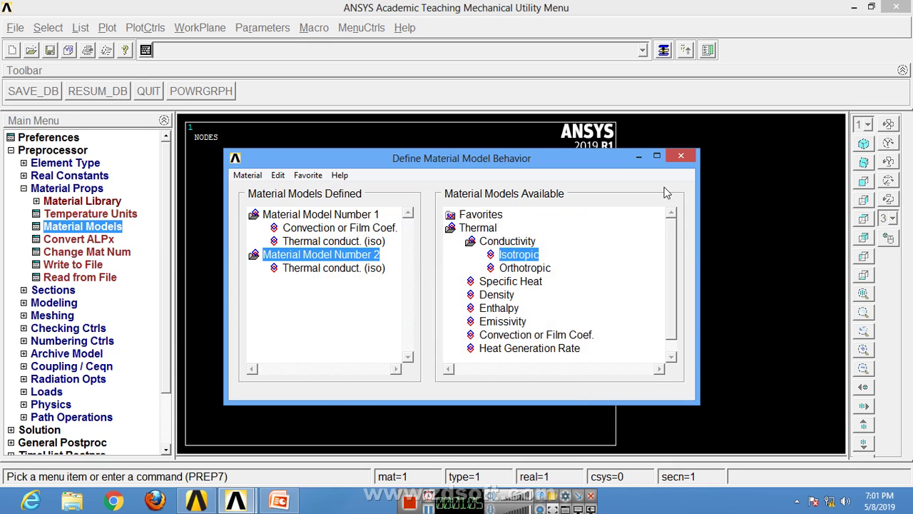
pyautogui.click(681, 156)
pyautogui.click(23, 189)
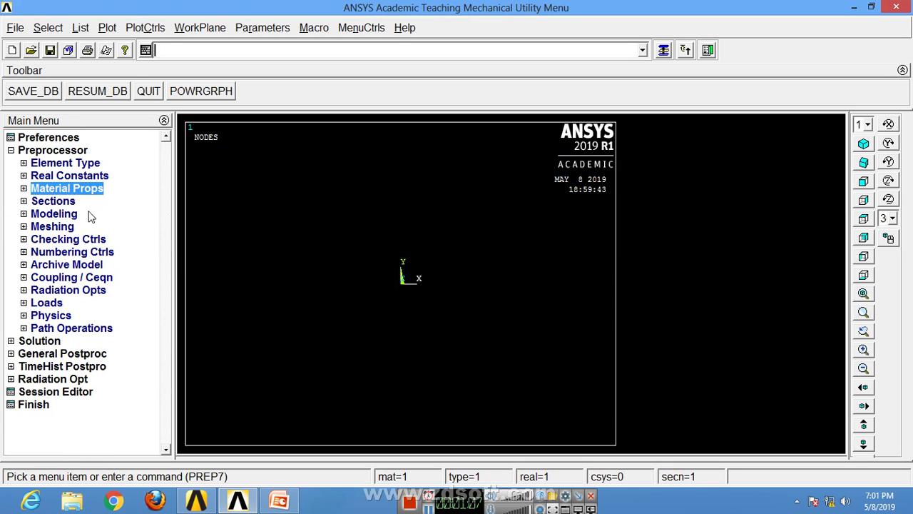
# Step: Create a rectangular area by dimensions with X coordinate 4 and Y coordinate 5, starting from the origin
pyautogui.click(66, 214)
pyautogui.click(65, 226)
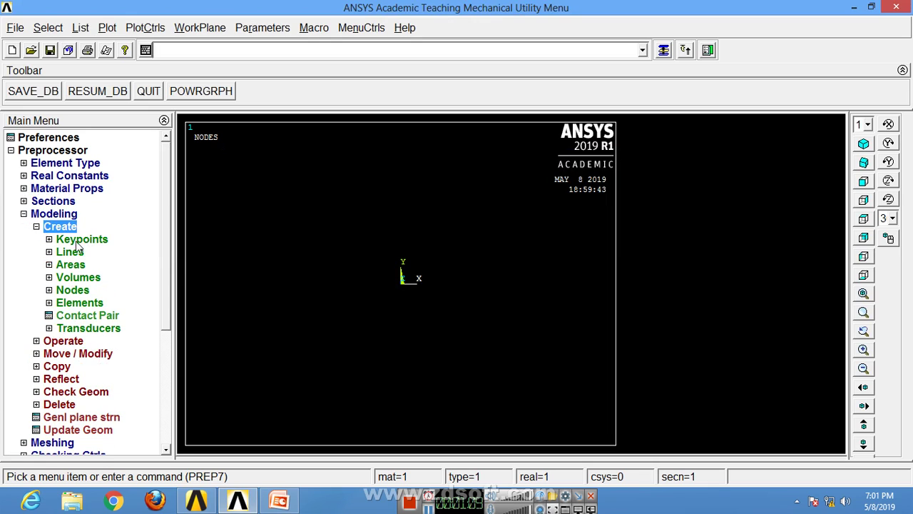
pyautogui.click(84, 265)
pyautogui.click(89, 291)
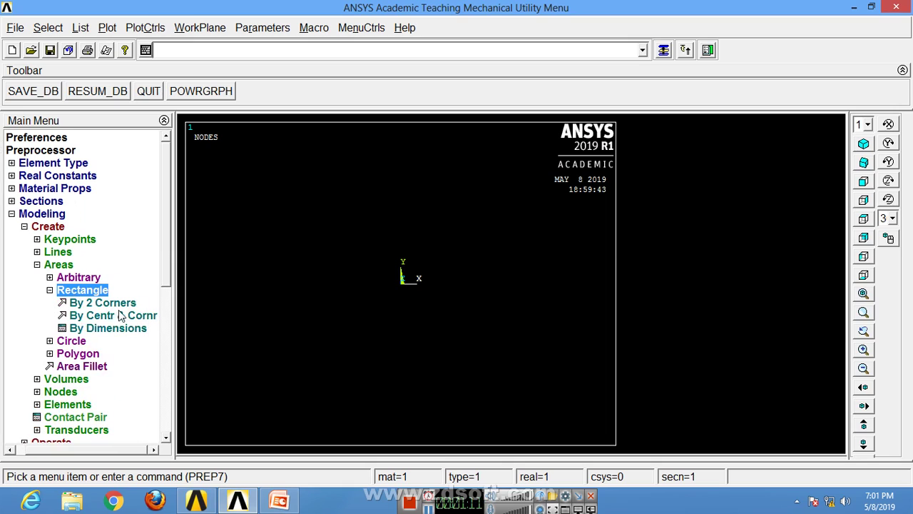
pyautogui.click(100, 328)
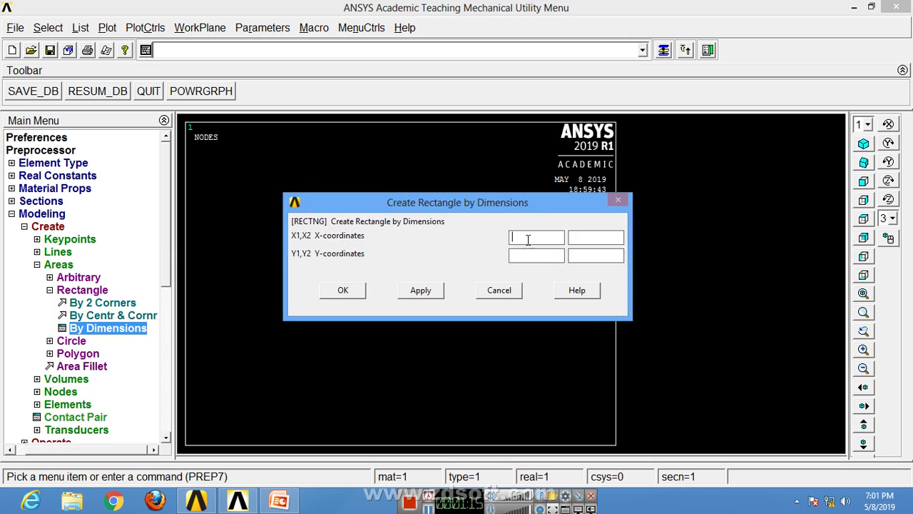
pyautogui.click(520, 258)
pyautogui.write('5')
pyautogui.click(422, 290)
# Step: Create a second rectangle by dimensions adjoining the first, from X 4 to 6 with Y coordinate 5
pyautogui.click(515, 235)
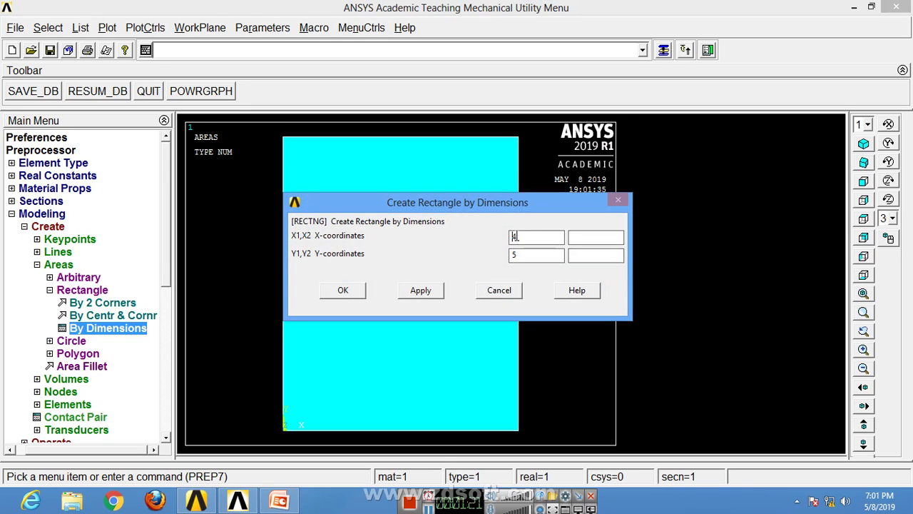
pyautogui.write('6')
pyautogui.click(343, 291)
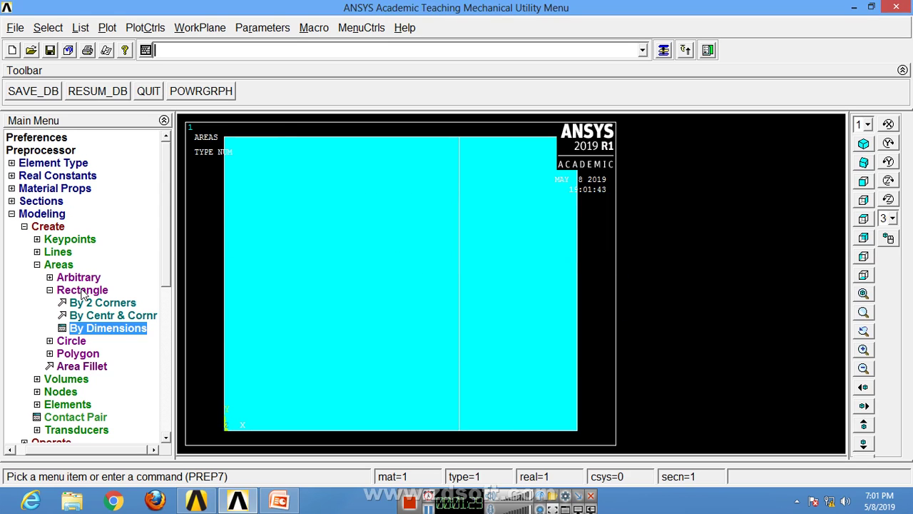
pyautogui.click(82, 291)
pyautogui.click(50, 265)
pyautogui.click(42, 227)
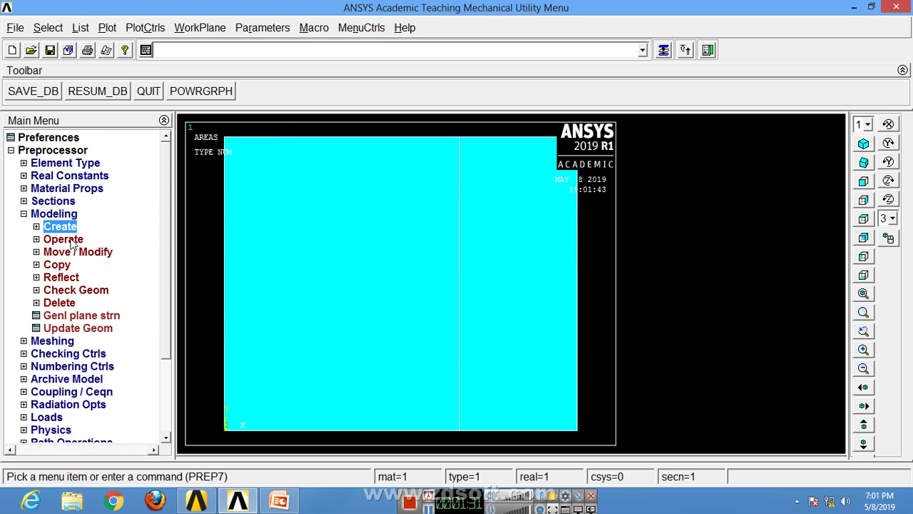
# Step: Glue the two adjacent rectangular areas together with the Boolean Glue operation
pyautogui.click(70, 241)
pyautogui.click(80, 279)
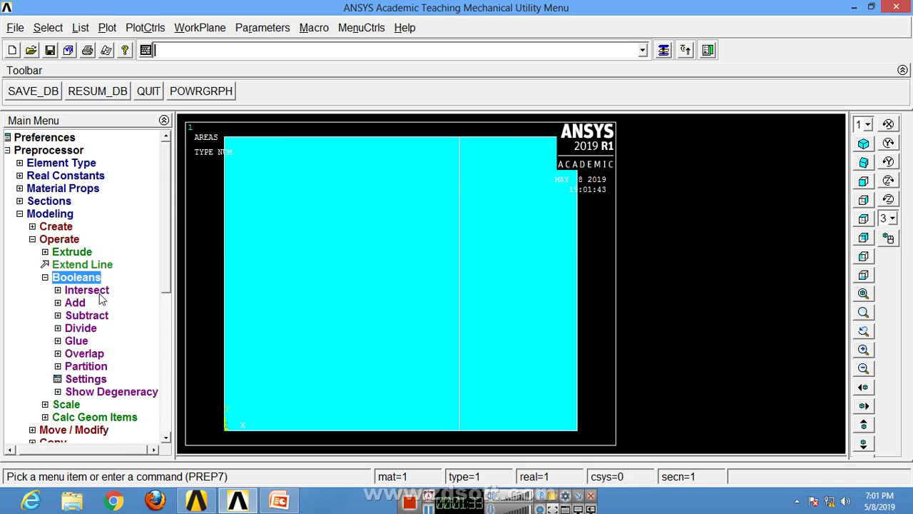
pyautogui.click(75, 341)
pyautogui.click(92, 365)
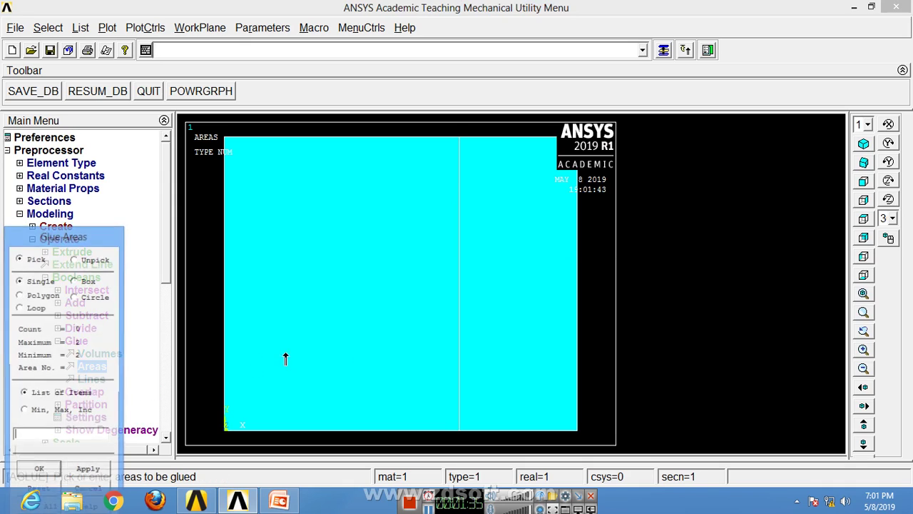
pyautogui.click(285, 359)
pyautogui.click(483, 355)
pyautogui.click(39, 471)
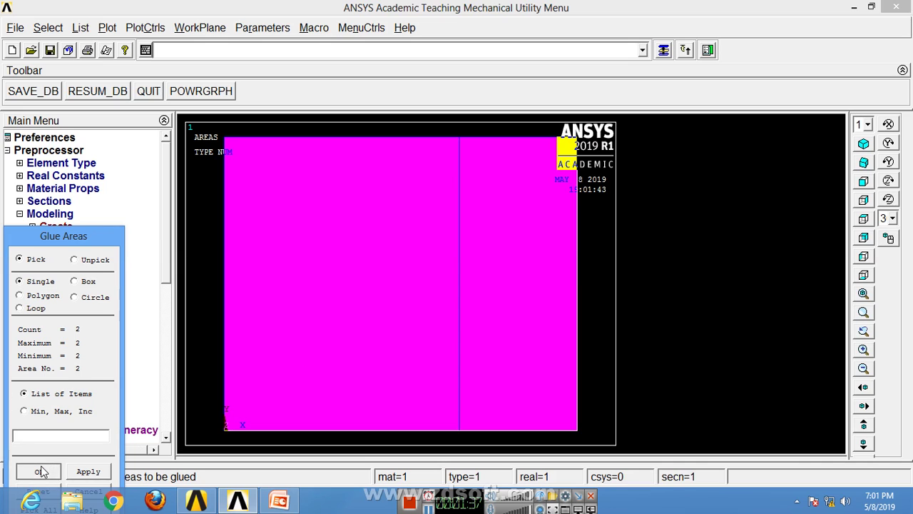
pyautogui.click(58, 341)
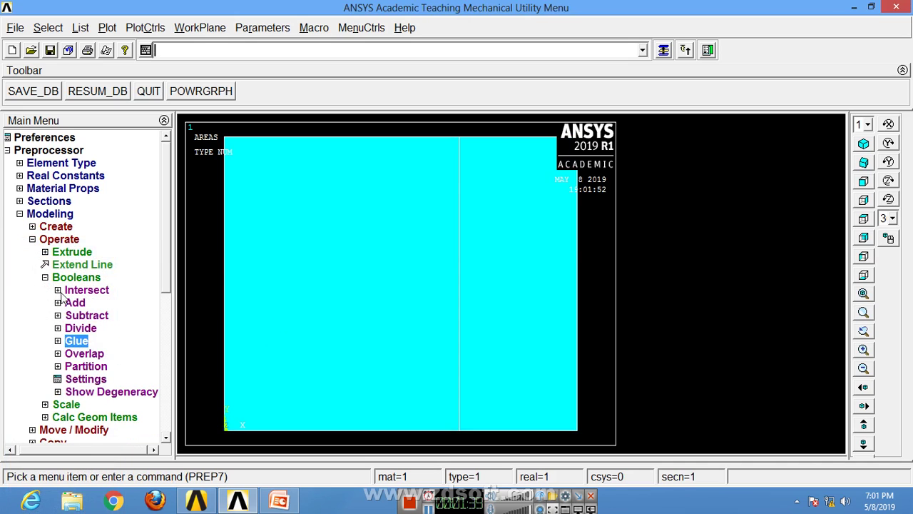
pyautogui.click(45, 277)
pyautogui.click(32, 239)
pyautogui.click(23, 214)
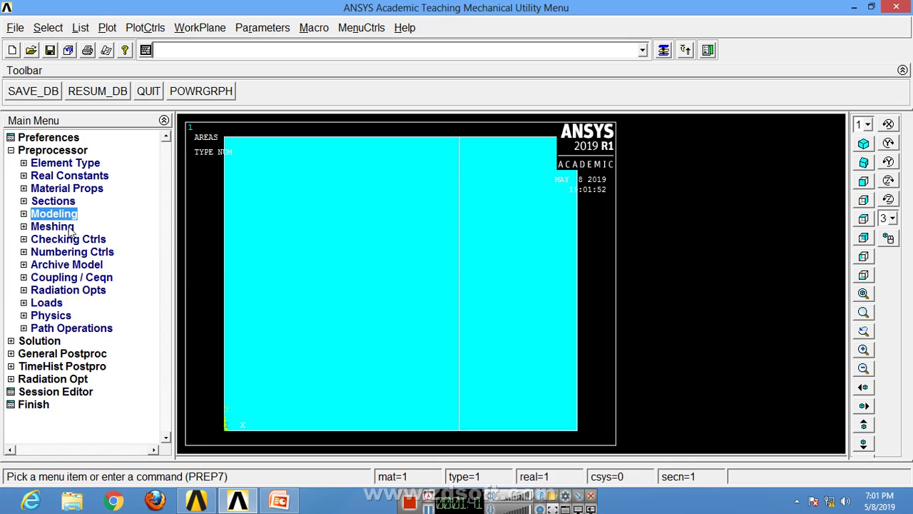
# Step: Set the default meshing attributes to element type PLANE55 and material number 1
pyautogui.click(60, 227)
pyautogui.click(93, 241)
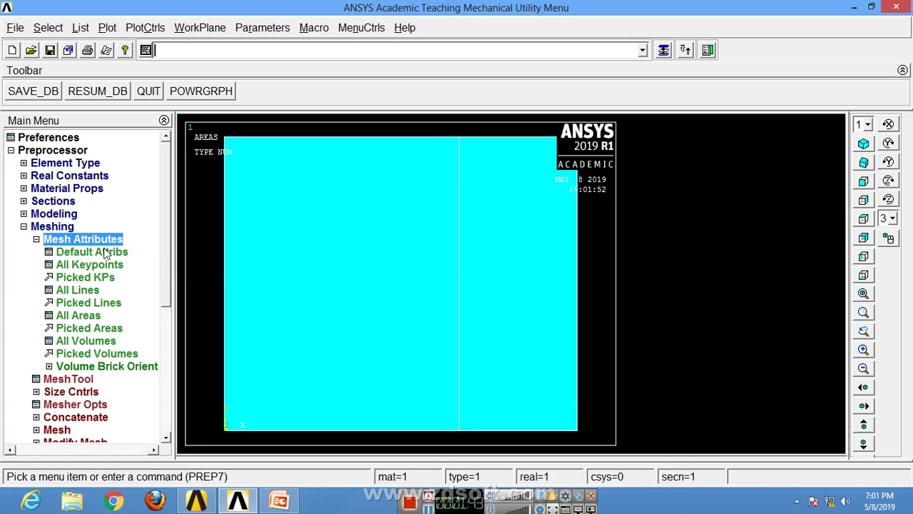
pyautogui.click(103, 253)
pyautogui.click(578, 183)
pyautogui.click(577, 183)
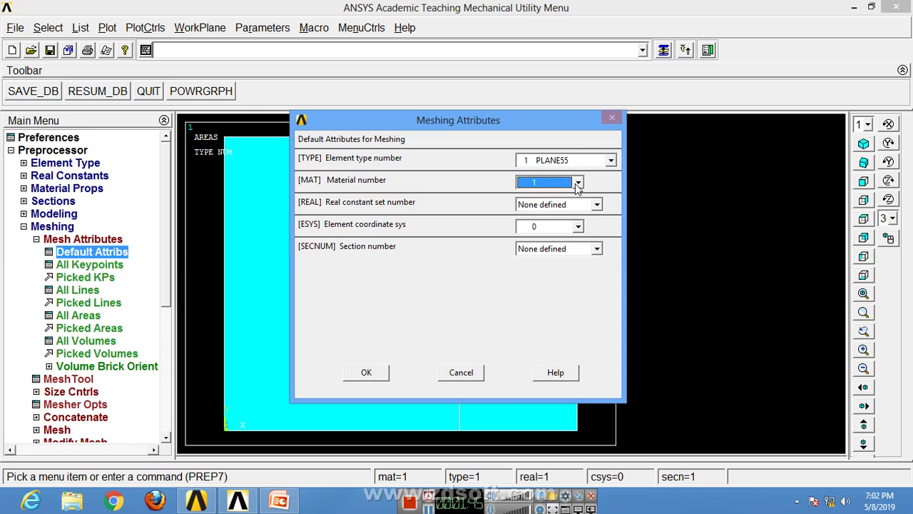
pyautogui.click(366, 372)
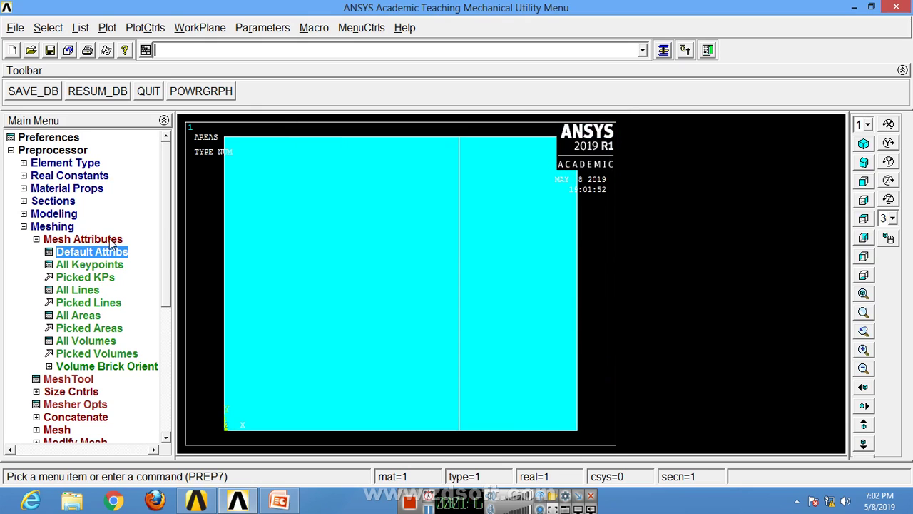
pyautogui.click(36, 239)
# Step: Mesh the larger rectangle with free quad elements using Smart Size at its finest level, 1
pyautogui.click(78, 254)
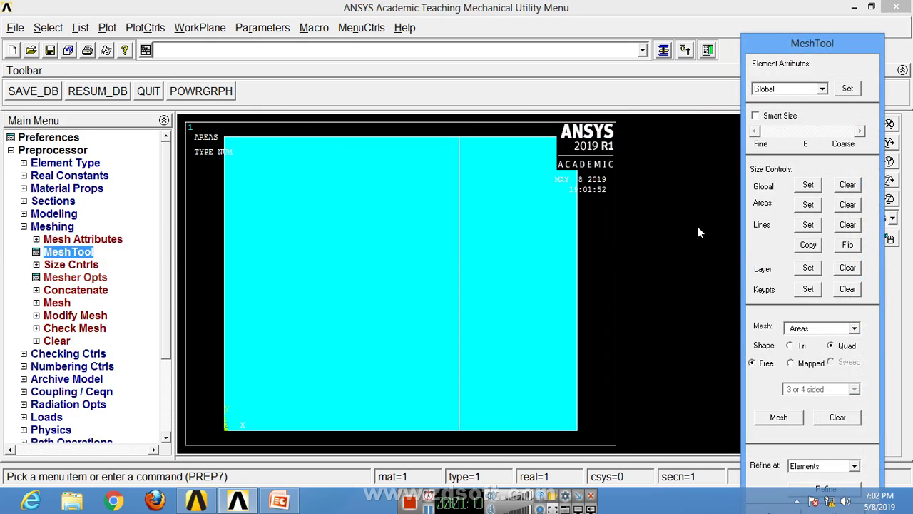
pyautogui.click(754, 115)
pyautogui.moveTo(814, 138); pyautogui.dragTo(759, 139)
pyautogui.click(778, 416)
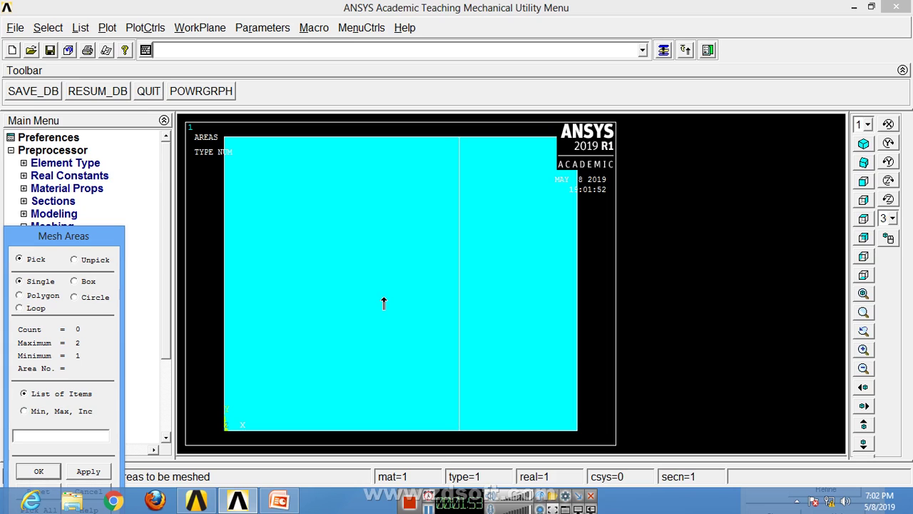
pyautogui.click(383, 303)
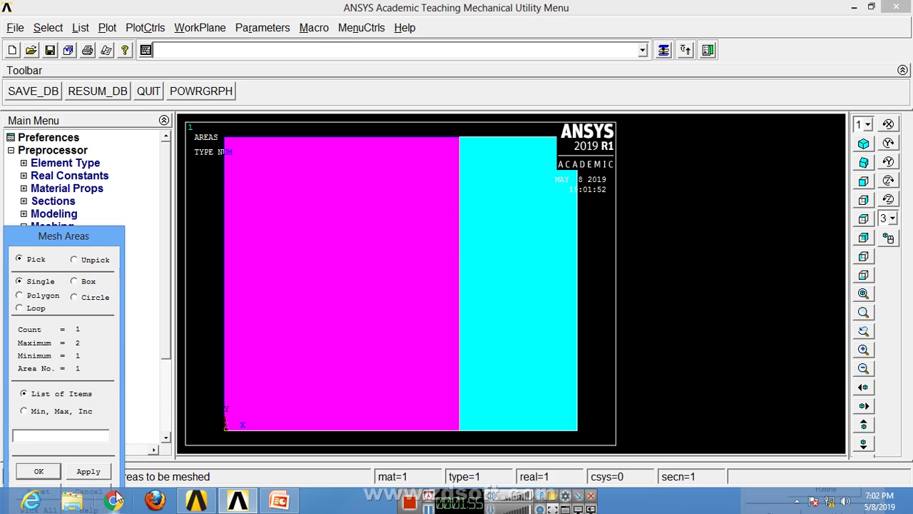
pyautogui.click(39, 470)
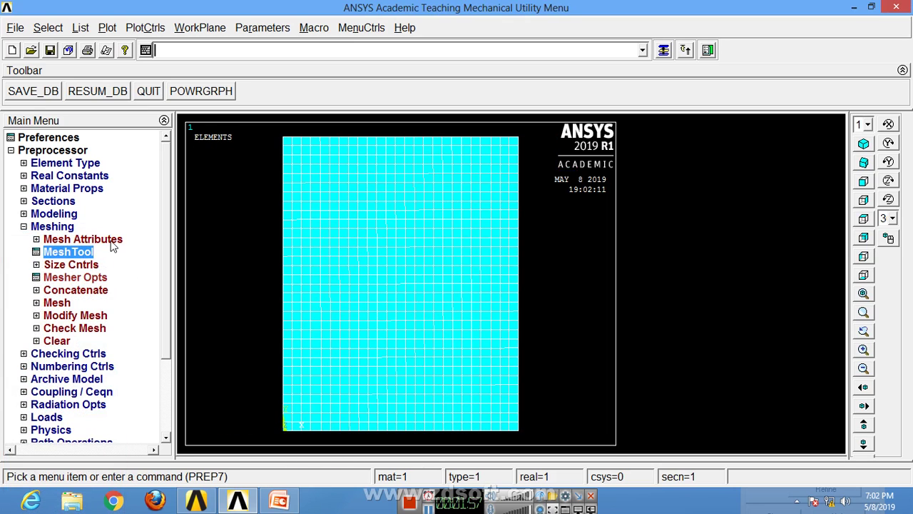
# Step: Change the default meshing attributes to material number 2
pyautogui.click(82, 239)
pyautogui.click(92, 252)
pyautogui.click(578, 183)
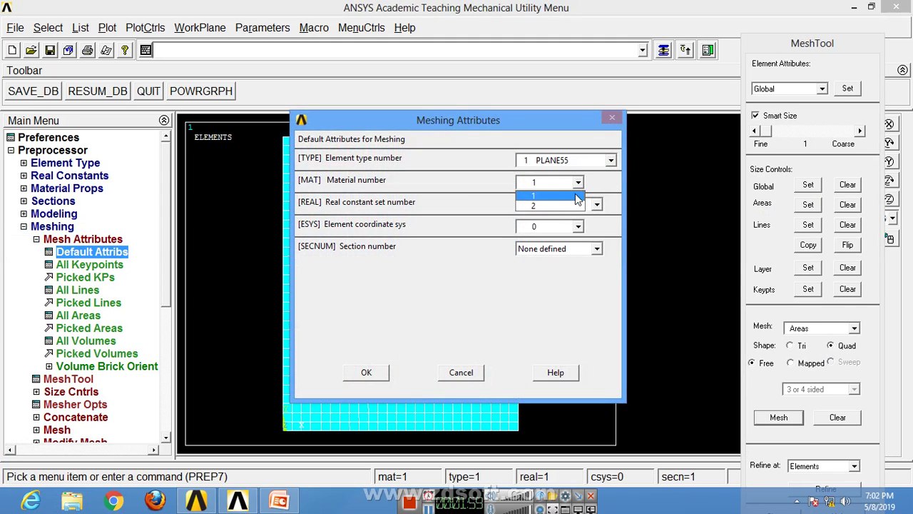
pyautogui.click(542, 207)
pyautogui.click(365, 376)
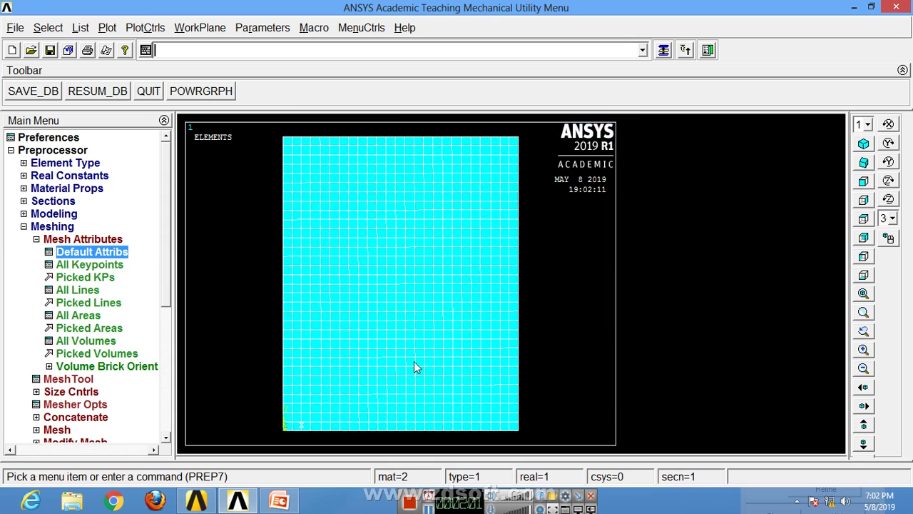
# Step: Mesh the remaining narrow rectangle with free quad elements at the current smart size
pyautogui.click(663, 50)
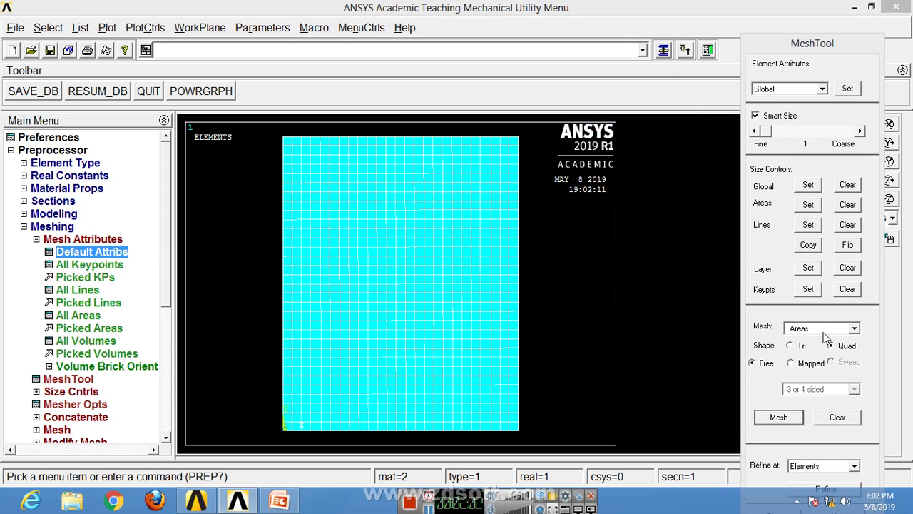
pyautogui.click(775, 419)
pyautogui.click(39, 471)
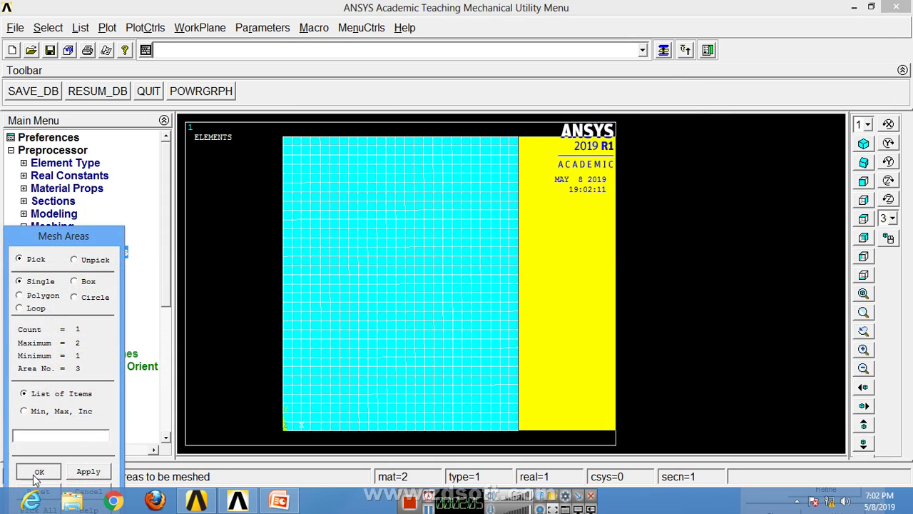
pyautogui.click(36, 240)
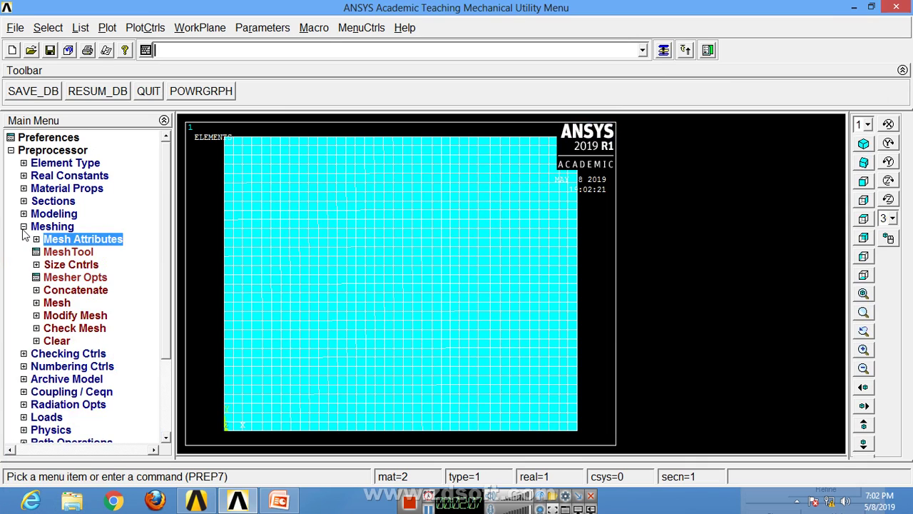
pyautogui.click(24, 227)
# Step: Apply convection to the plate's left edge line with a constant film coefficient of 0.1 and bulk temperature of -5
pyautogui.click(47, 303)
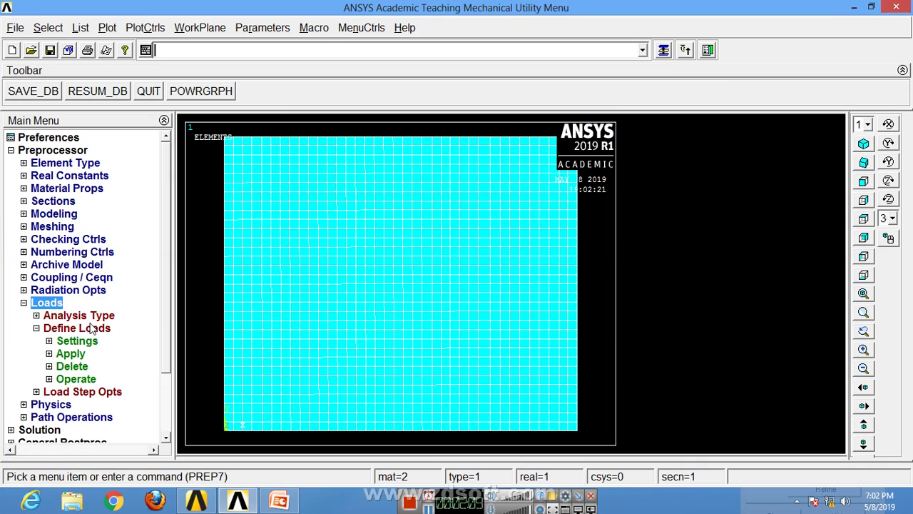
pyautogui.click(70, 353)
pyautogui.click(89, 366)
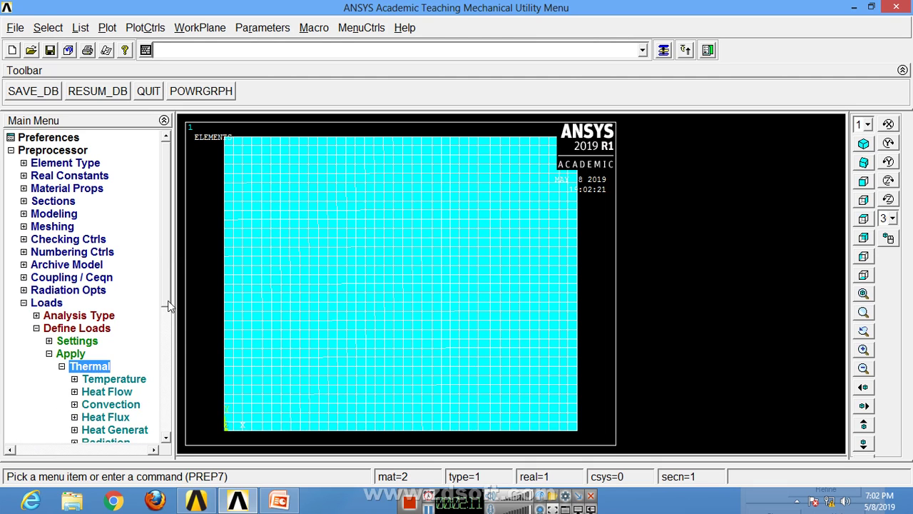
pyautogui.scroll(-3, 163, 324)
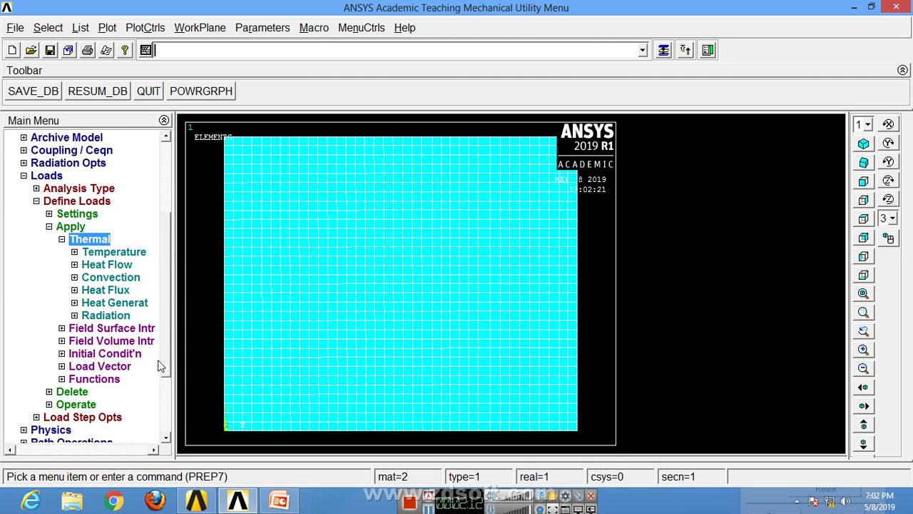
pyautogui.click(121, 278)
pyautogui.click(93, 290)
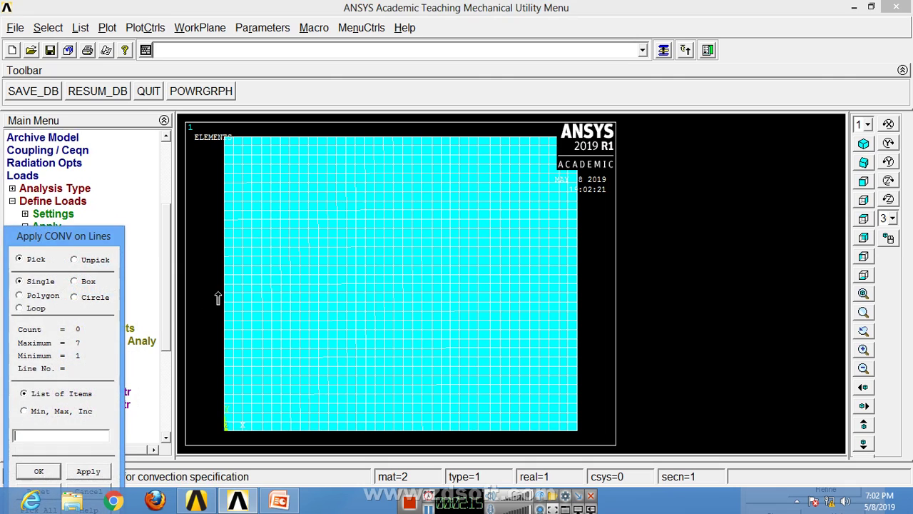
pyautogui.click(217, 292)
pyautogui.click(40, 471)
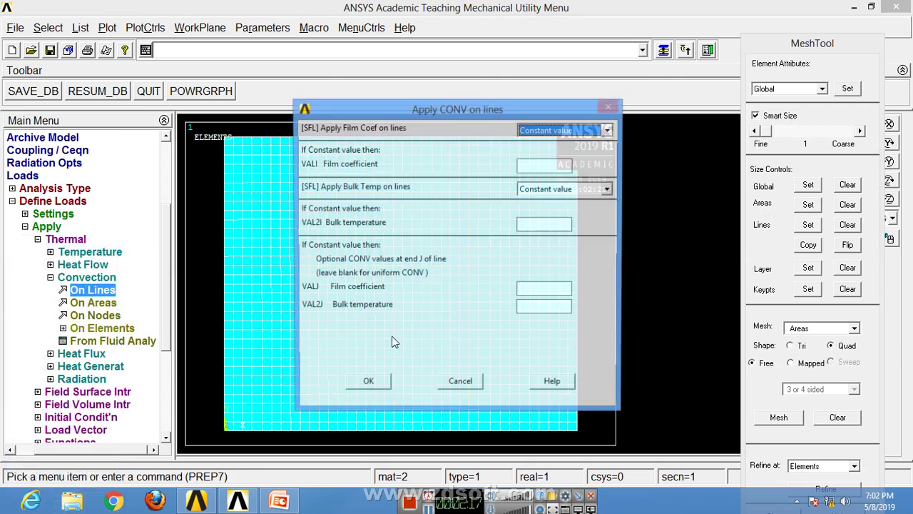
pyautogui.click(531, 166)
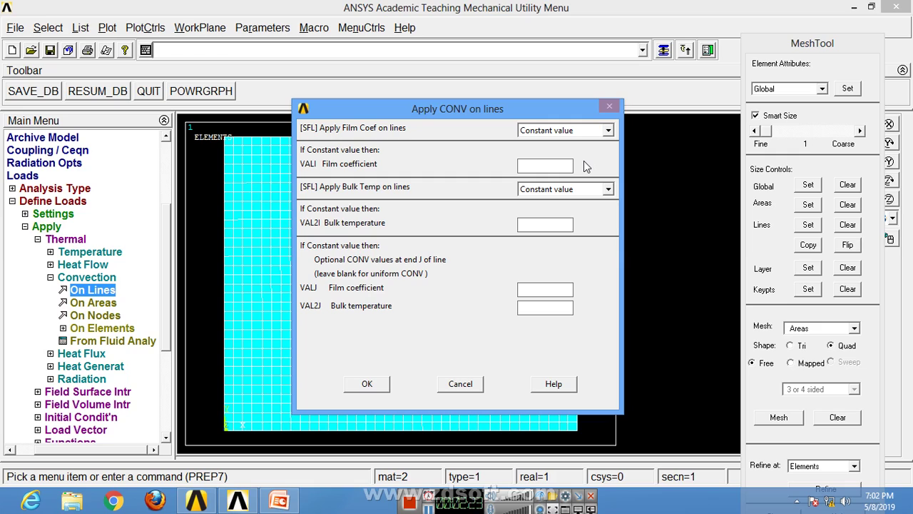
pyautogui.write('0.1')
pyautogui.click(368, 383)
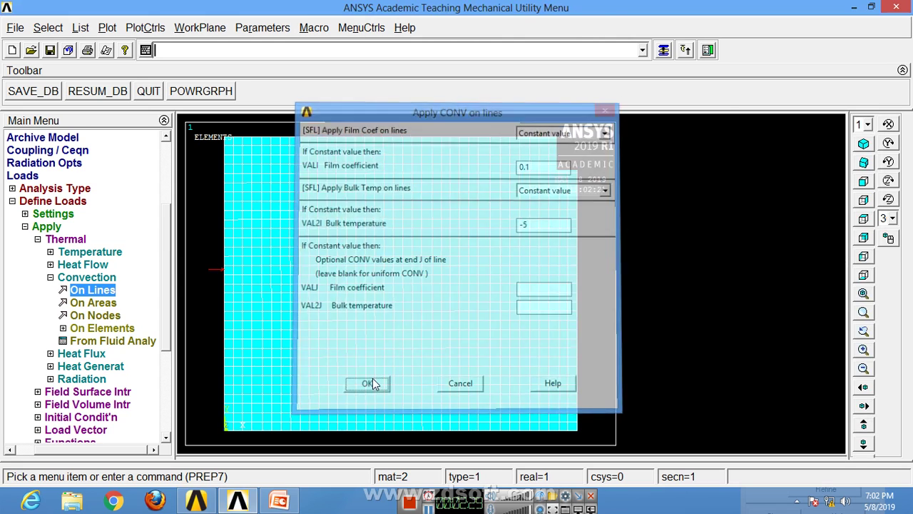
# Step: Apply a constant TEMP constraint of 20 to the plate's right edge line, without applying it to the endpoints
pyautogui.click(57, 279)
pyautogui.click(119, 253)
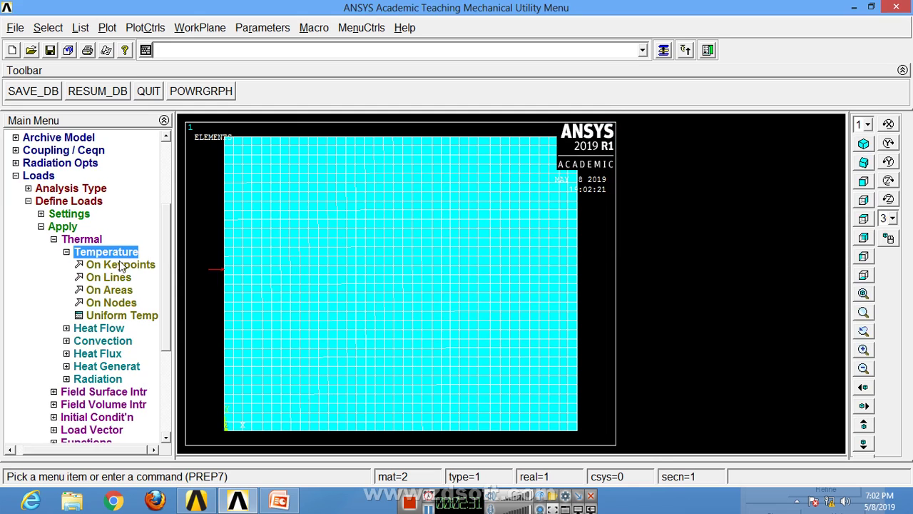
pyautogui.click(110, 278)
pyautogui.click(578, 318)
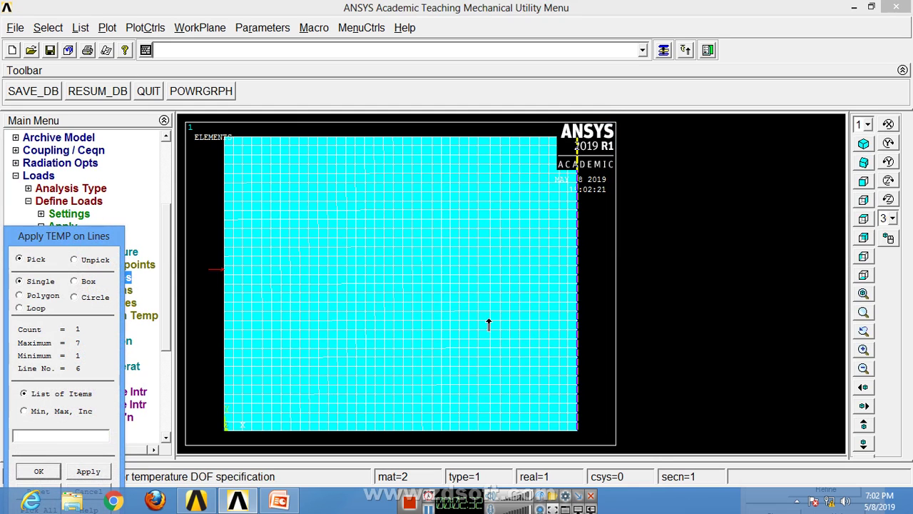
pyautogui.click(39, 471)
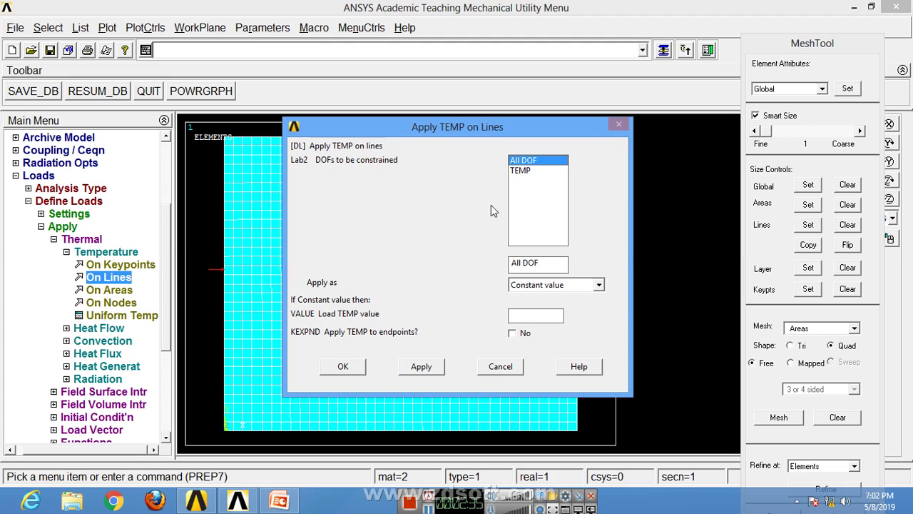
pyautogui.click(521, 170)
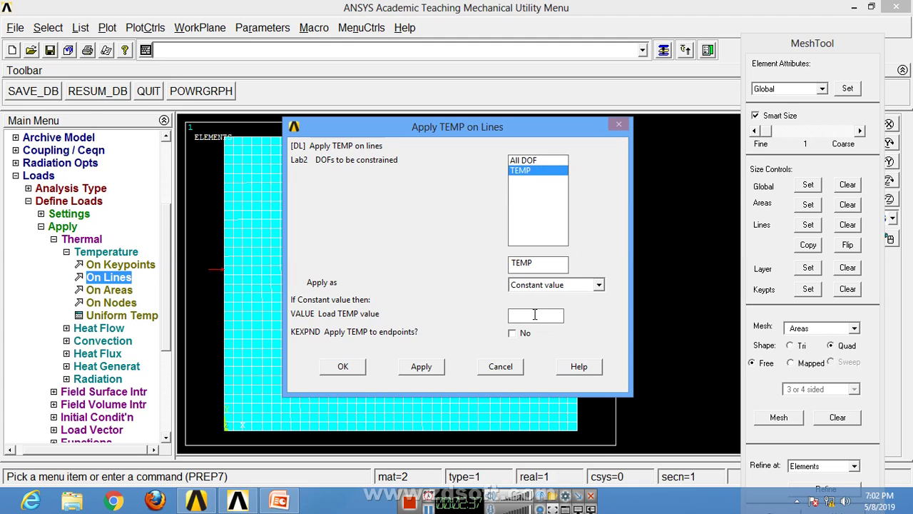
pyautogui.click(343, 366)
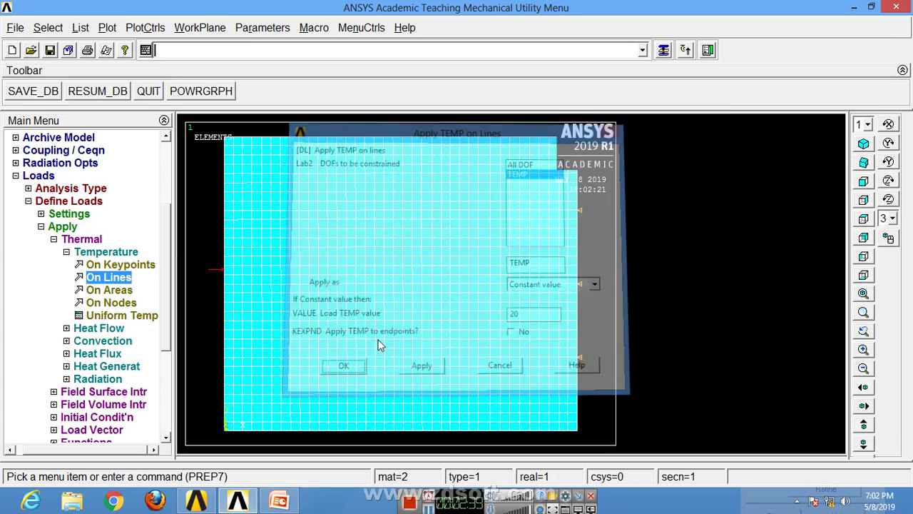
pyautogui.click(66, 252)
pyautogui.click(54, 239)
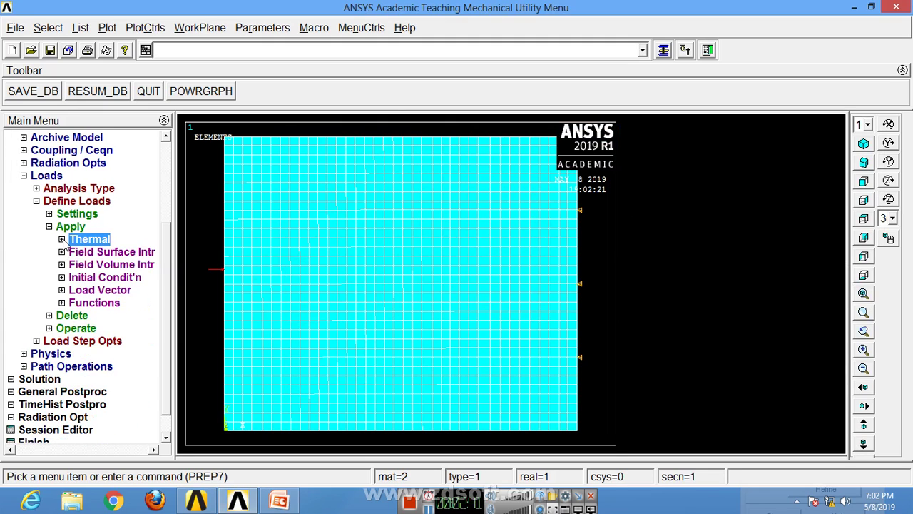
pyautogui.click(49, 226)
pyautogui.click(24, 227)
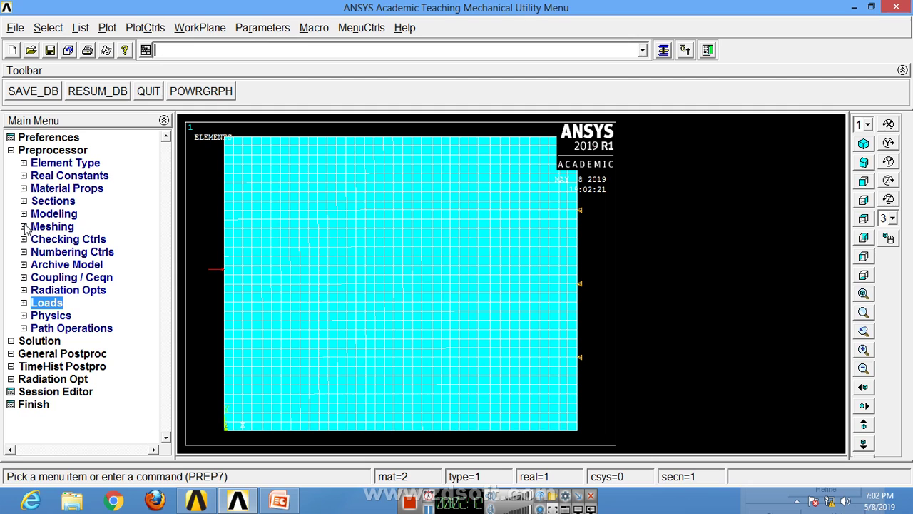
# Step: Solve the current load step and close the completion note and the status window
pyautogui.click(11, 150)
pyautogui.click(43, 164)
pyautogui.click(44, 253)
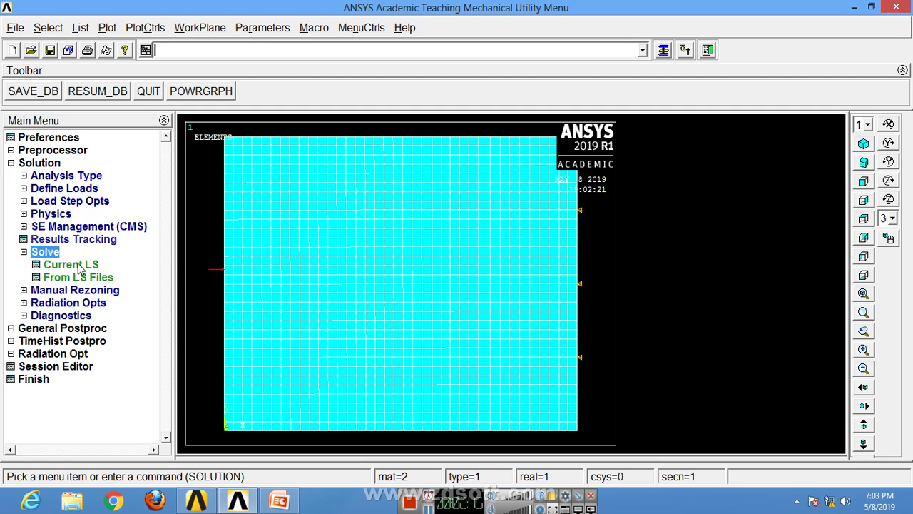
pyautogui.click(71, 264)
pyautogui.click(451, 315)
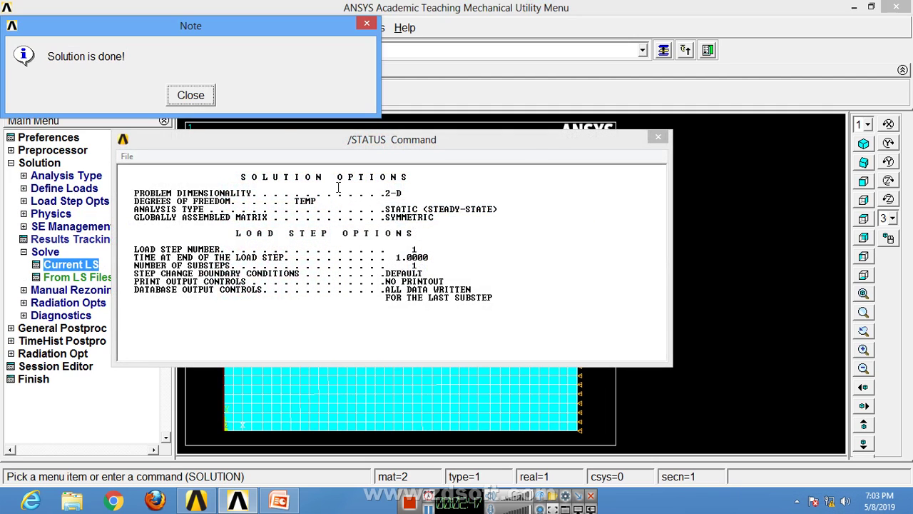
pyautogui.click(187, 94)
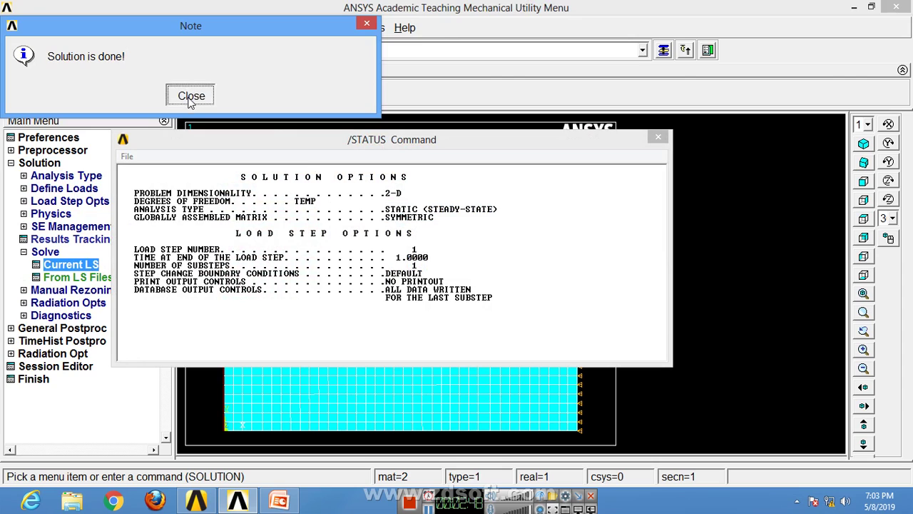
pyautogui.click(657, 138)
pyautogui.click(11, 163)
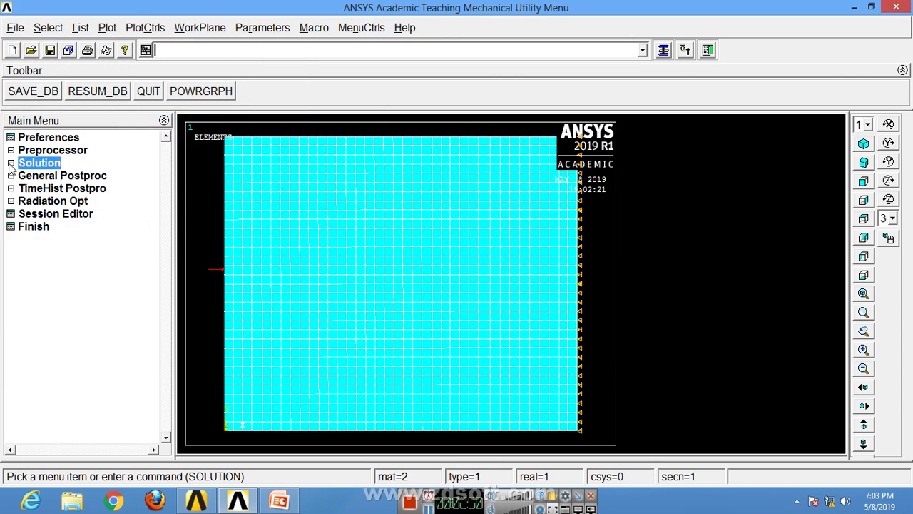
# Step: Read the solved results set into the general postprocessor
pyautogui.click(47, 177)
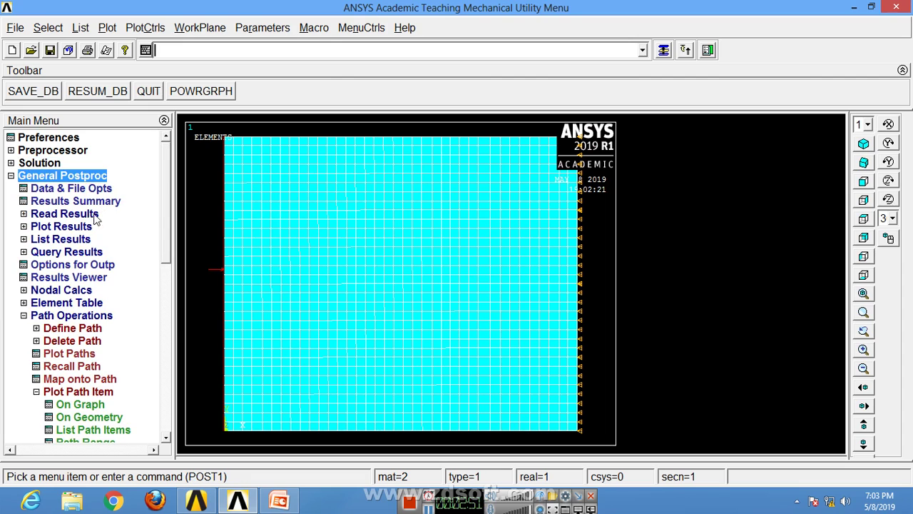
pyautogui.click(61, 215)
pyautogui.click(80, 227)
pyautogui.click(23, 214)
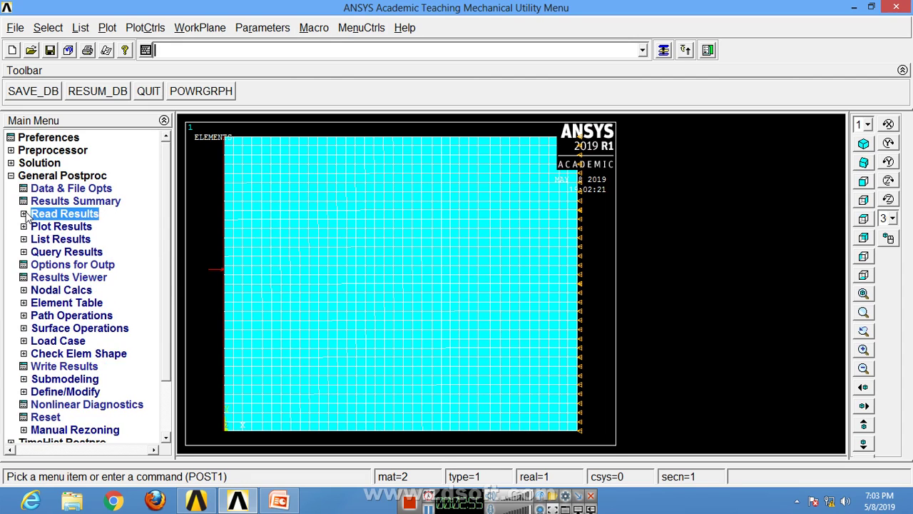
# Step: Plot the nodal temperature solution of the plate as a contour plot
pyautogui.click(62, 226)
pyautogui.click(75, 239)
pyautogui.click(107, 252)
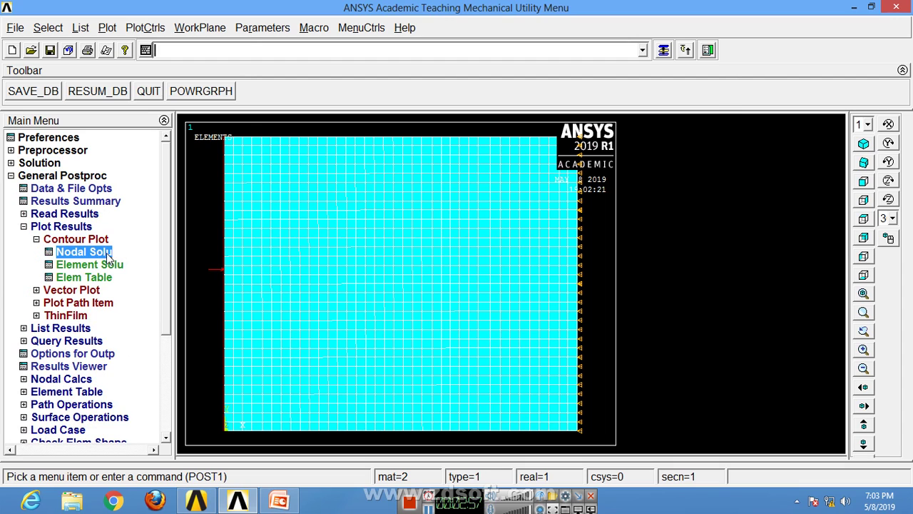
pyautogui.click(525, 400)
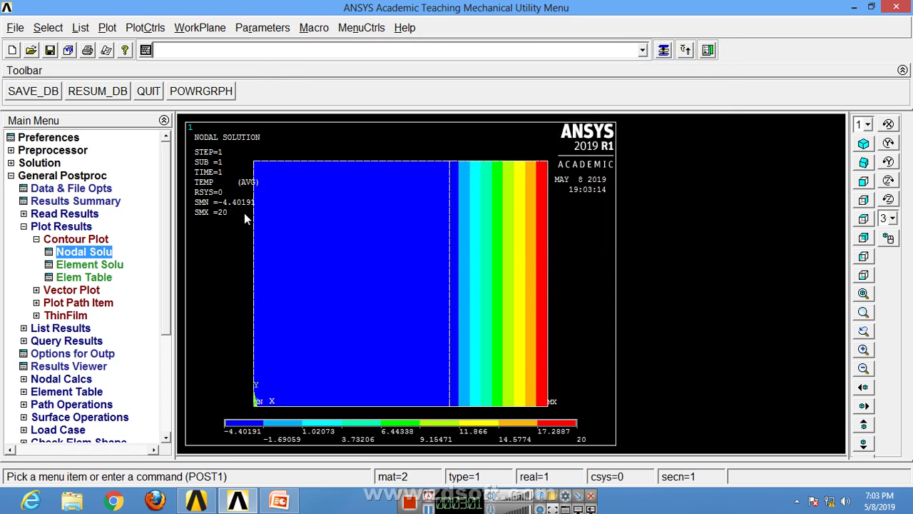
pyautogui.click(37, 239)
pyautogui.click(23, 226)
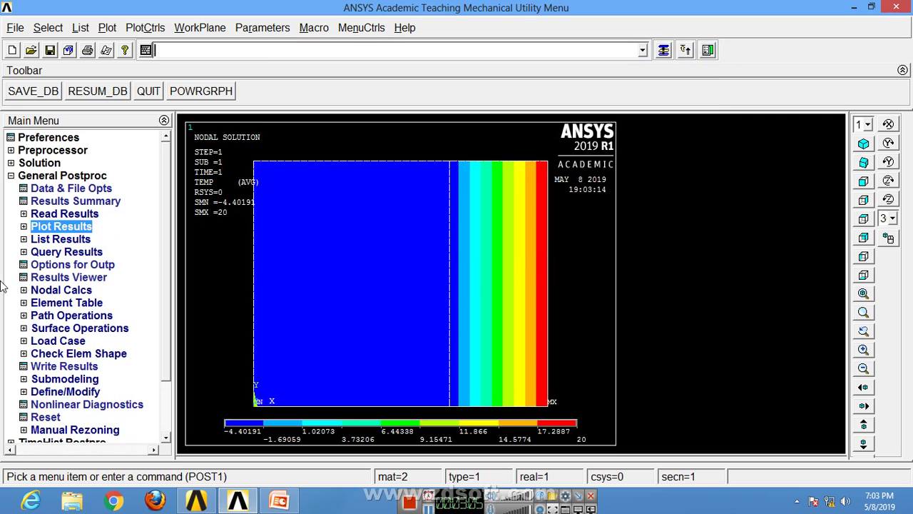
pyautogui.click(79, 305)
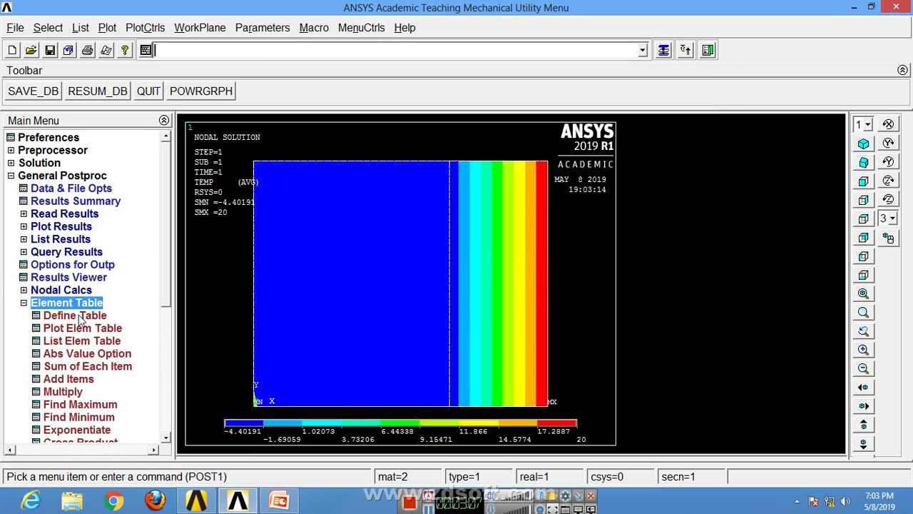
pyautogui.click(80, 319)
pyautogui.click(189, 383)
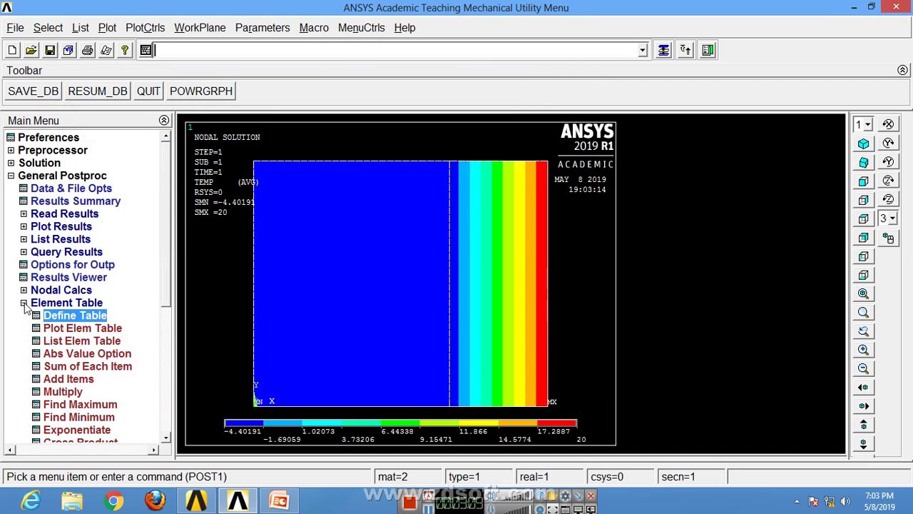
pyautogui.click(23, 302)
# Step: Start defining a results path by nodes and plot the model's nodes for picking
pyautogui.scroll(-1, 166, 301)
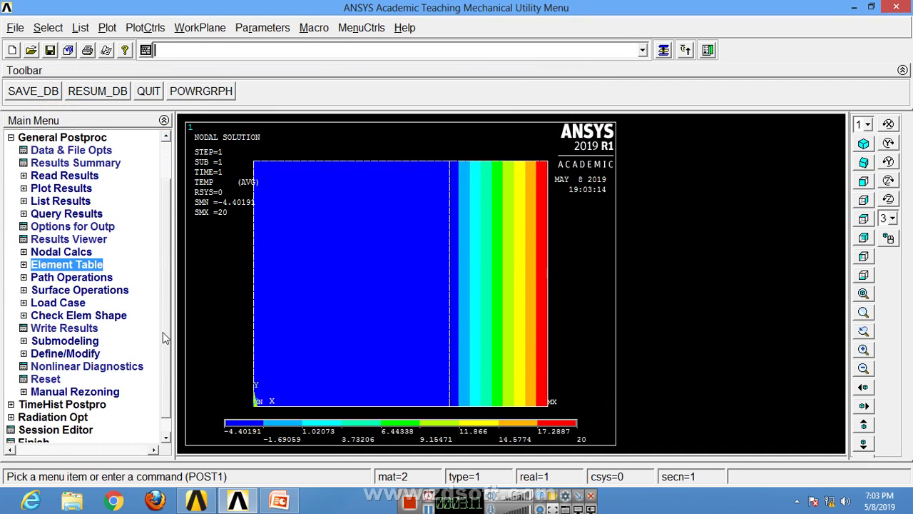
pyautogui.click(69, 278)
pyautogui.click(68, 291)
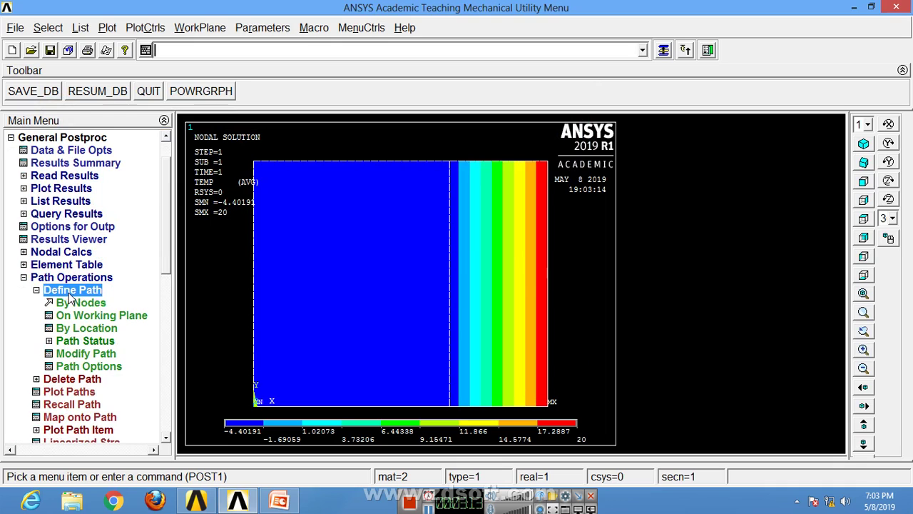
pyautogui.click(86, 303)
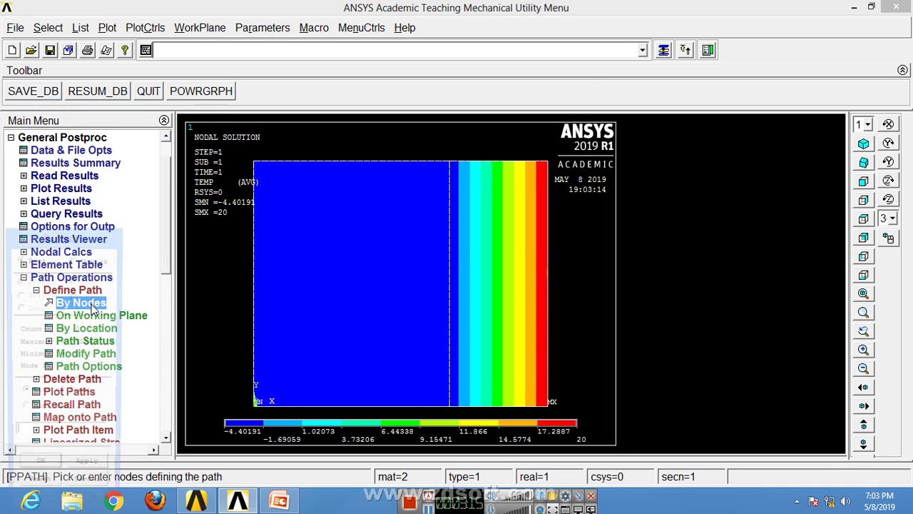
pyautogui.click(107, 27)
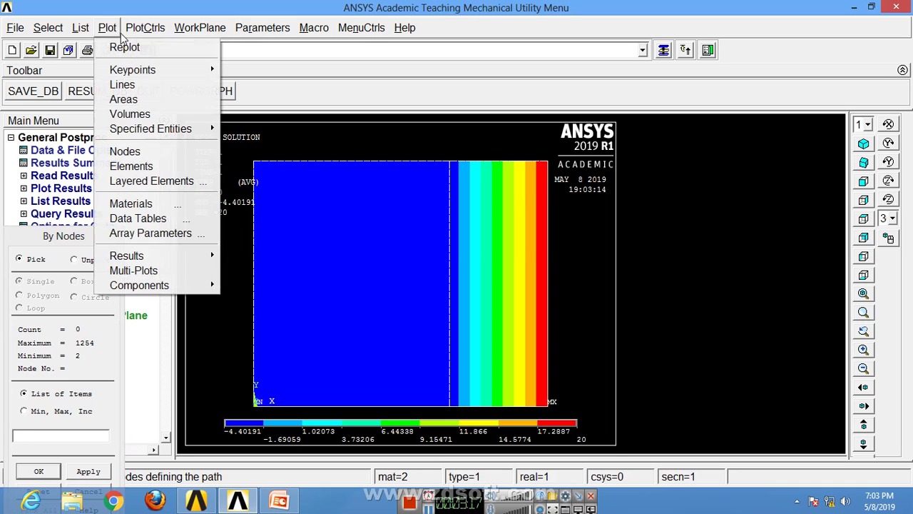
pyautogui.click(125, 152)
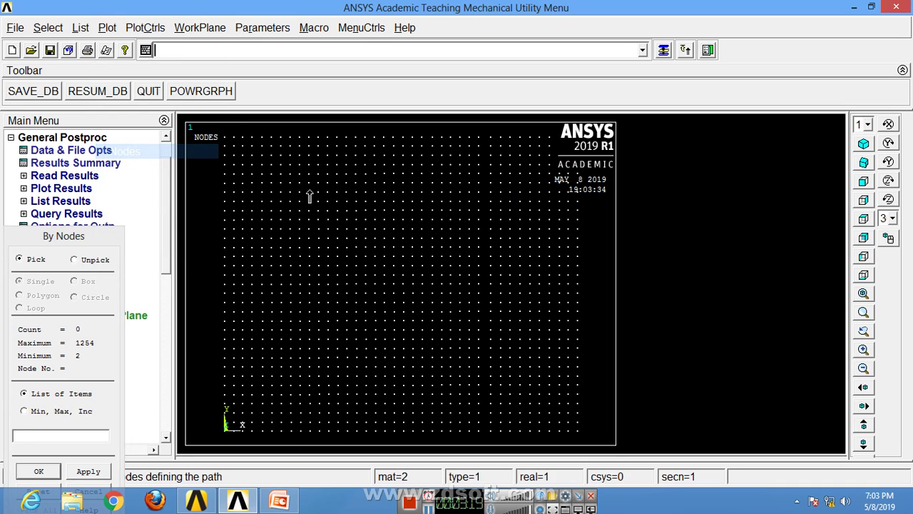
# Step: Define path Na through four nodes across the plate near mid-height, from left to right edge, with 30 data sets and 20 divisions
pyautogui.click(222, 264)
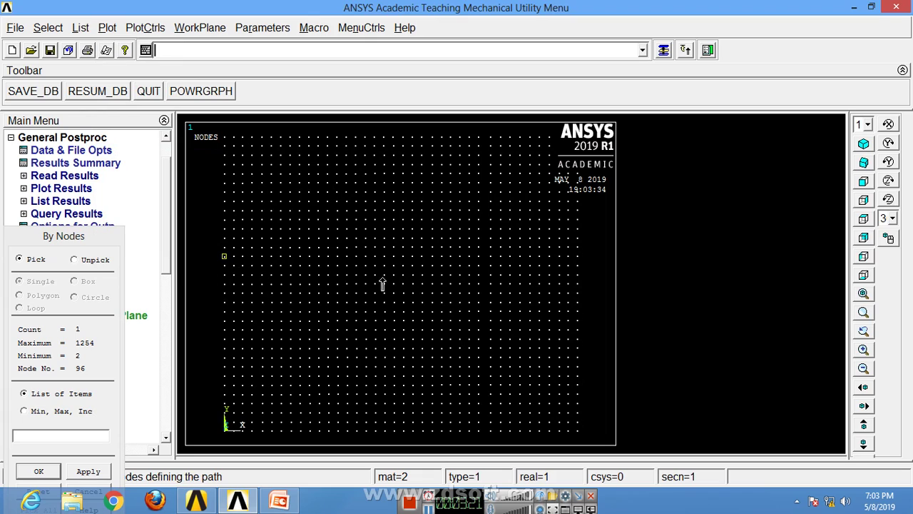
pyautogui.click(384, 264)
pyautogui.click(509, 264)
pyautogui.click(578, 263)
pyautogui.click(39, 471)
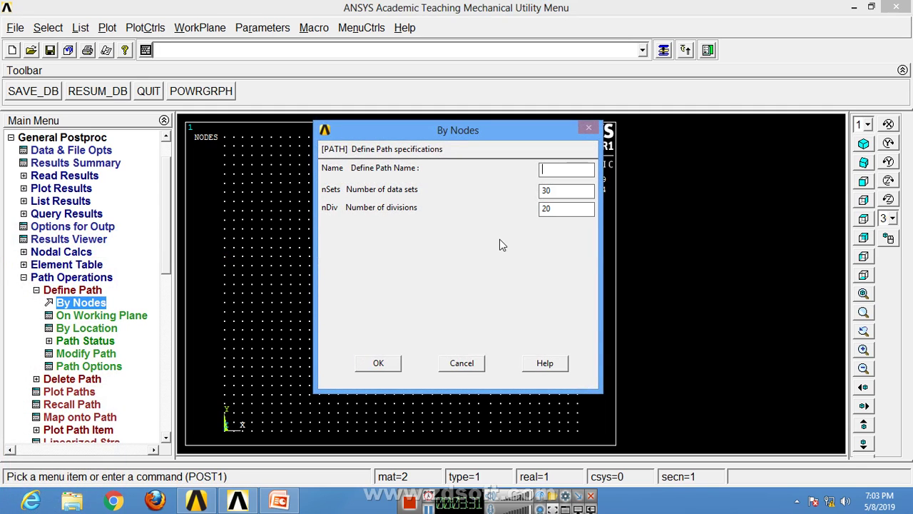
pyautogui.write('nA')
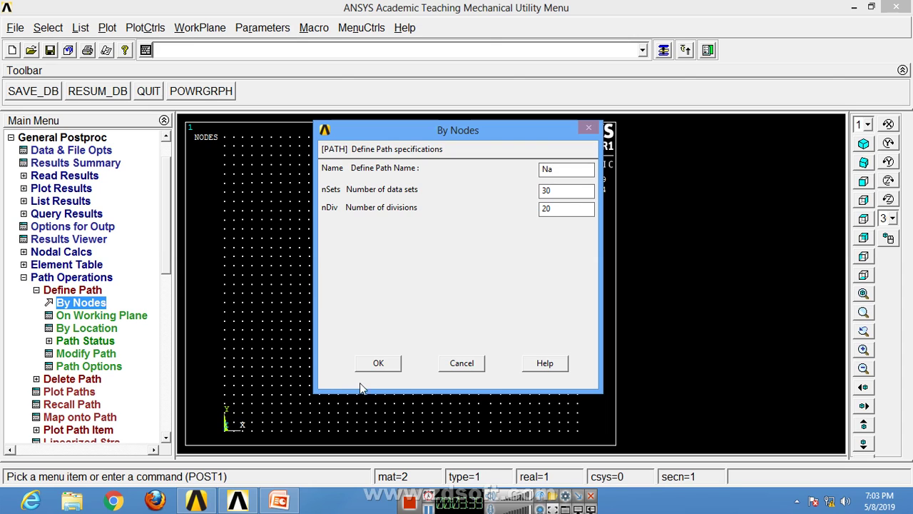
pyautogui.click(377, 366)
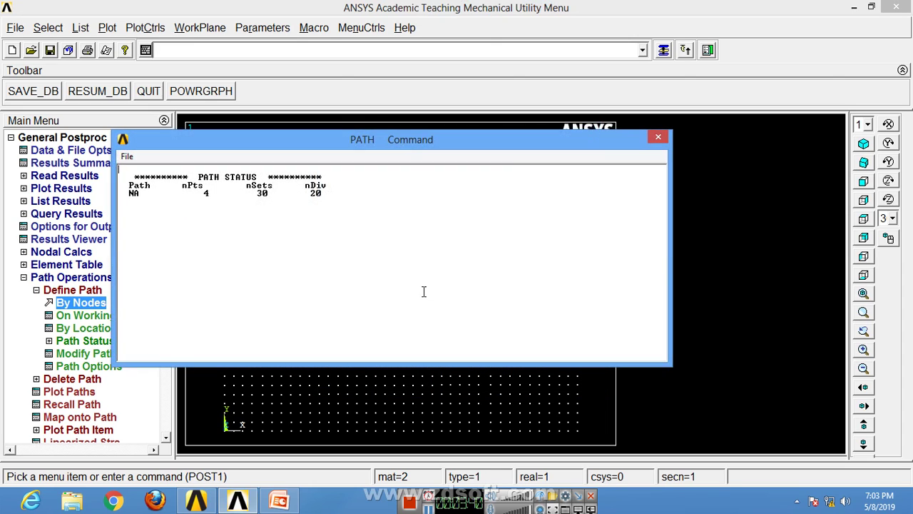
pyautogui.click(657, 136)
pyautogui.click(37, 289)
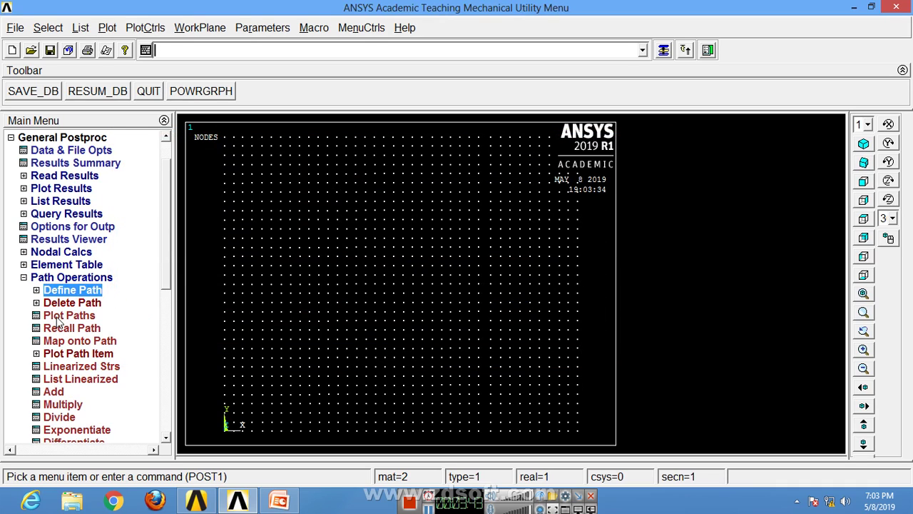
# Step: Plot the defined path on the model and map the DOF solution temperature onto it with the label temp
pyautogui.click(58, 316)
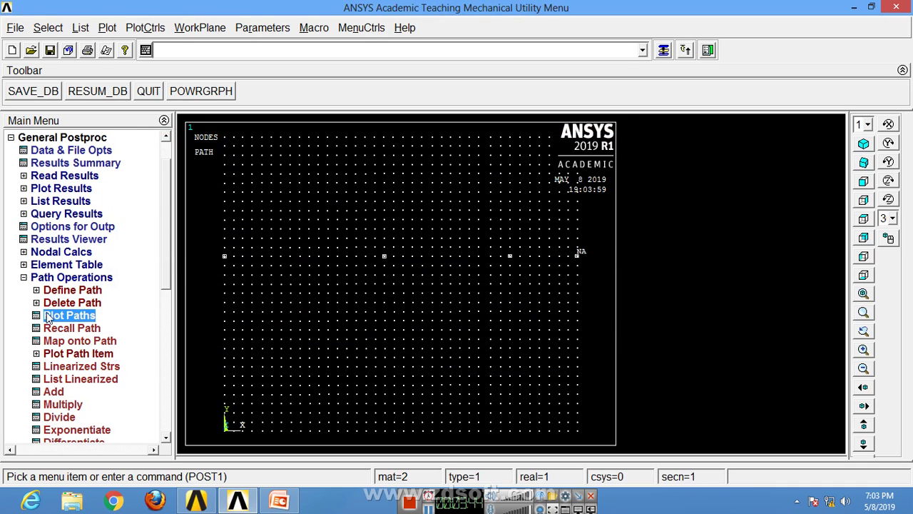
pyautogui.click(71, 341)
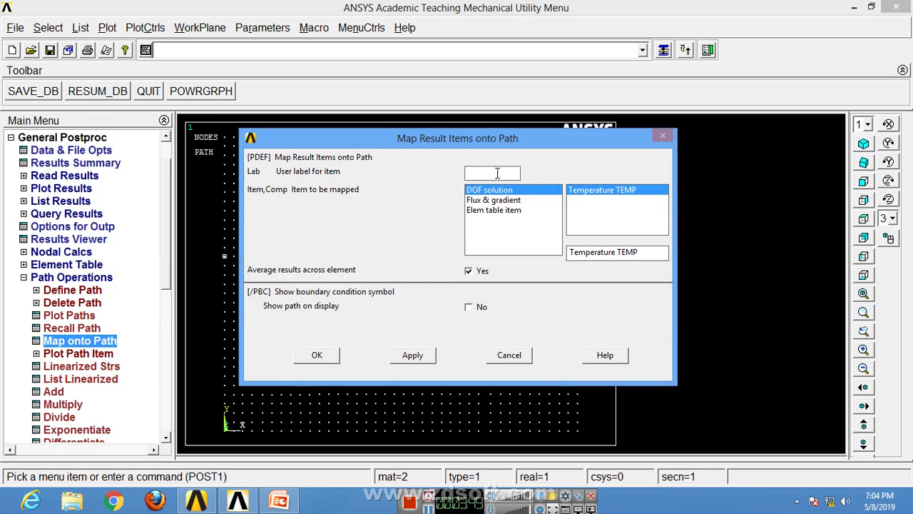
pyautogui.write('temp')
pyautogui.click(317, 355)
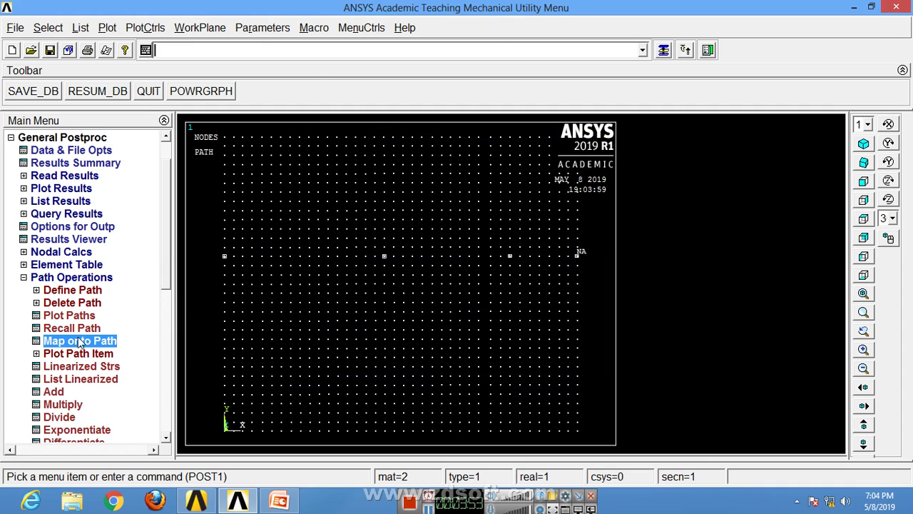
# Step: Plot the mapped TEMP path item on a graph against distance along the path
pyautogui.click(78, 353)
pyautogui.click(80, 366)
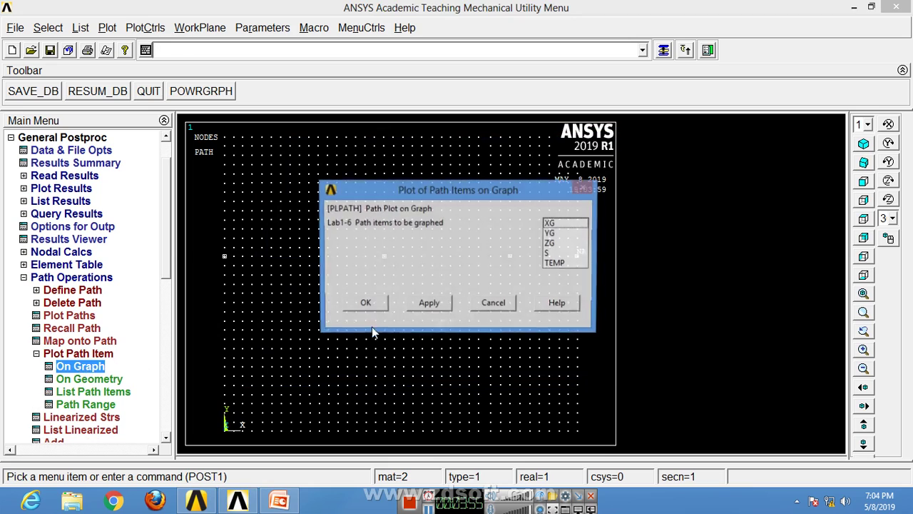
pyautogui.click(571, 263)
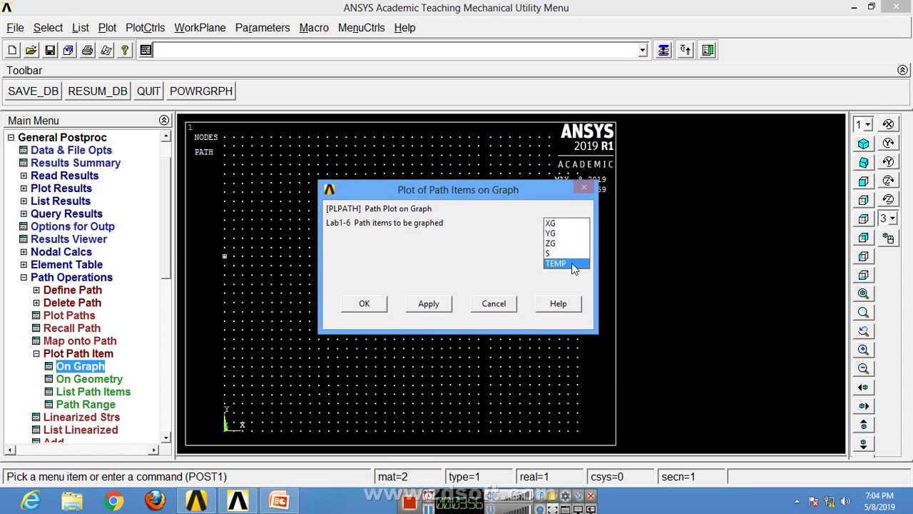
pyautogui.click(363, 305)
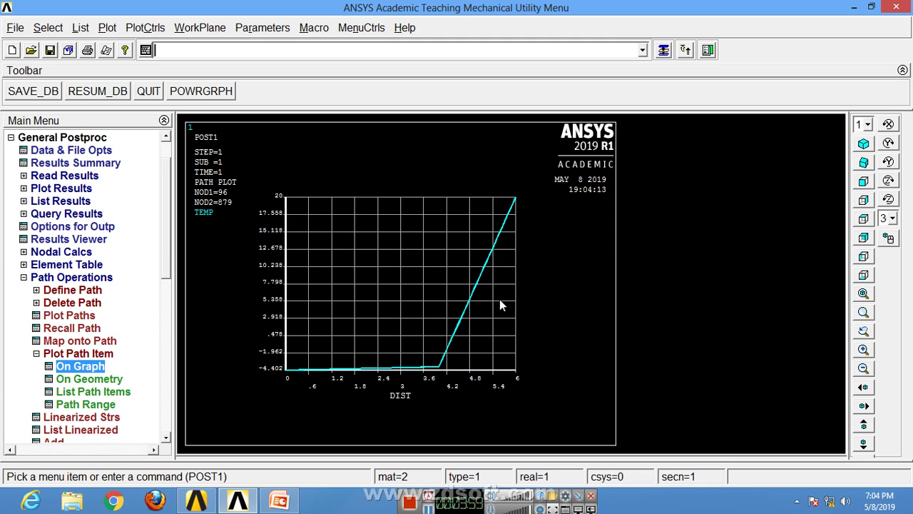